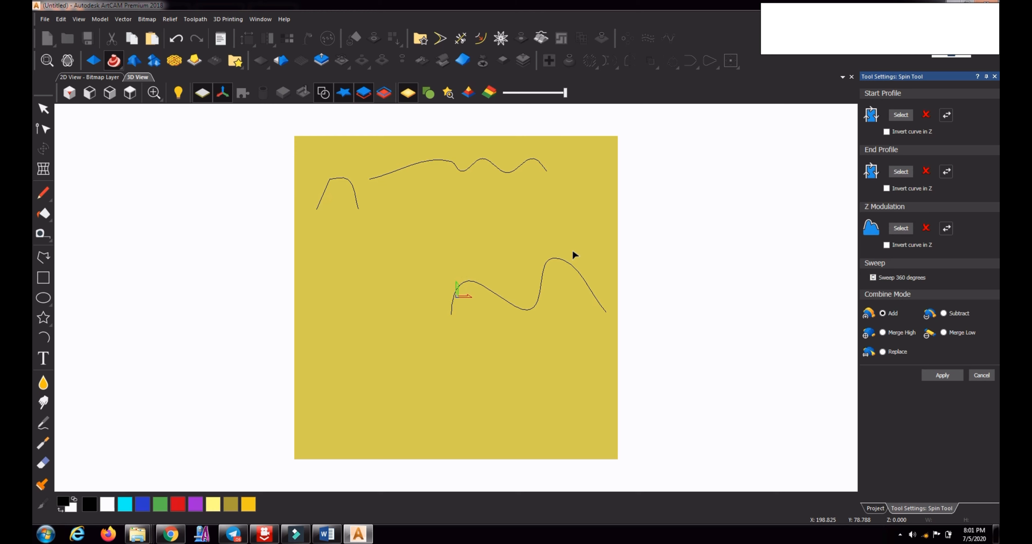
Assign the large S-shaped curve at the centre of the relief as the start profile of the Spin tool.
click(569, 266)
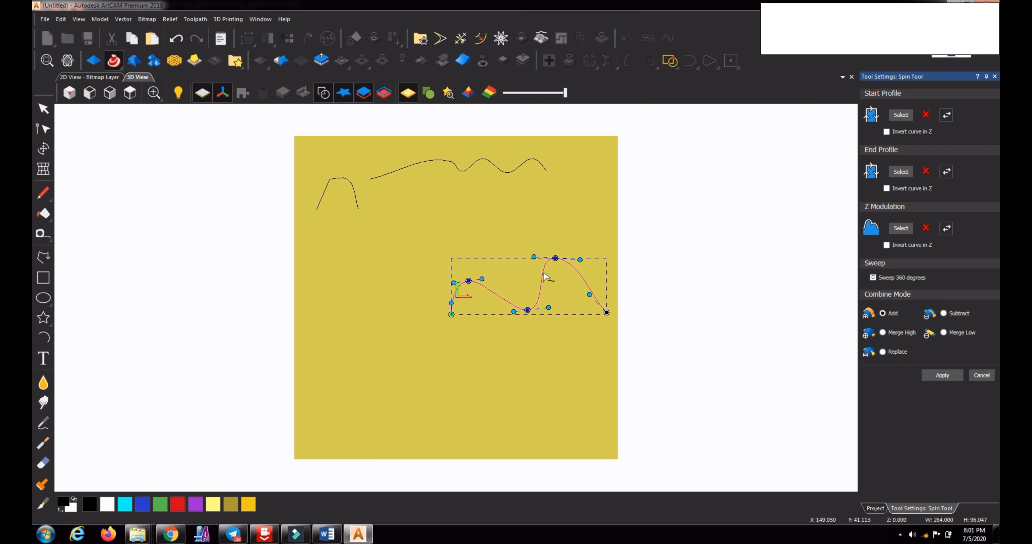
click(901, 115)
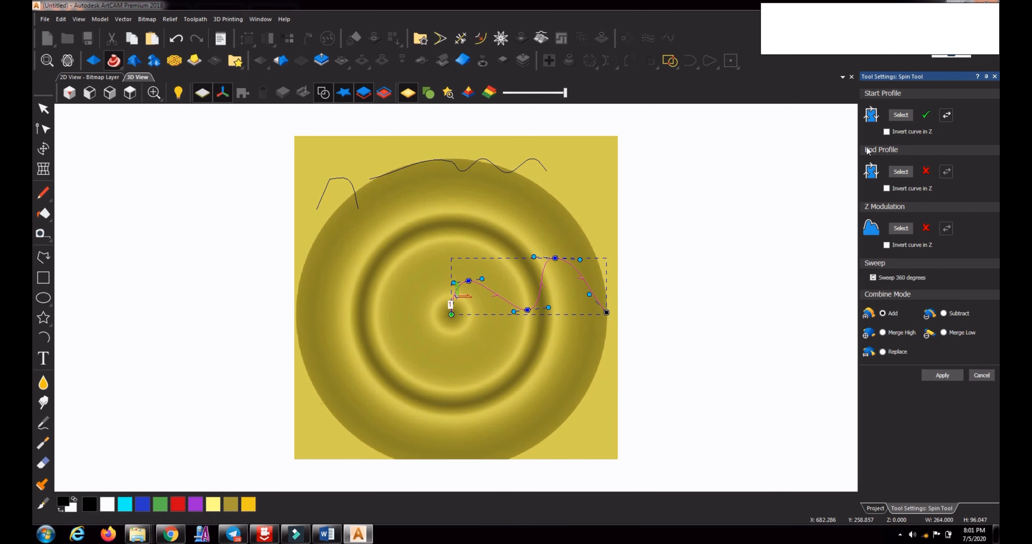
drag(591, 240, 591, 167)
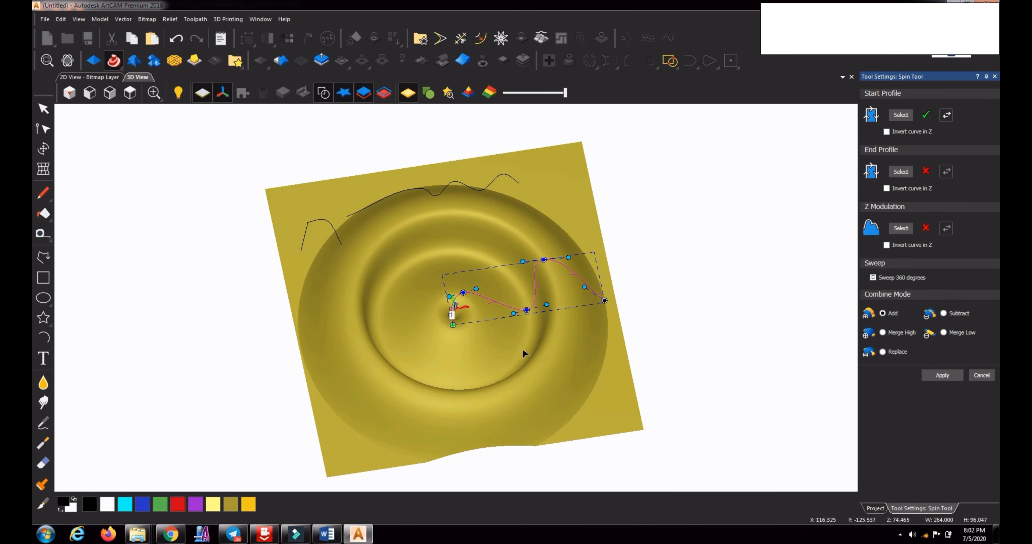
drag(459, 339, 397, 394)
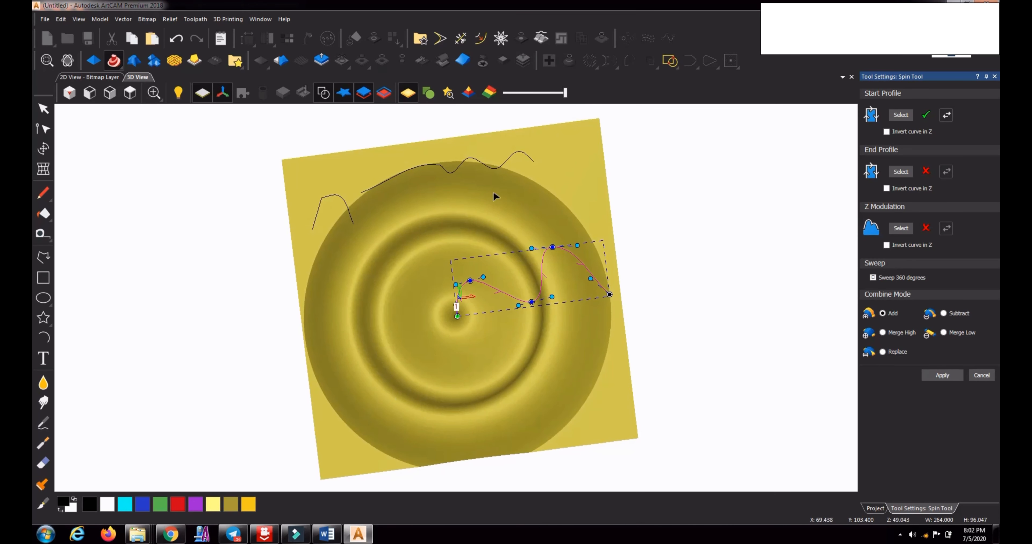
click(134, 96)
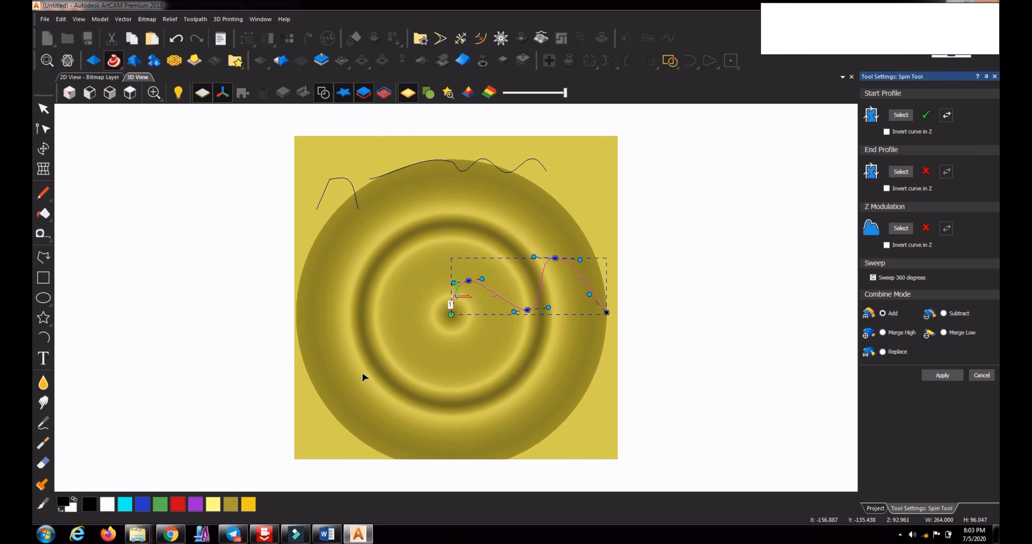
Assign the small arch-shaped curve in the relief's upper corner as the spin's end profile and inspect the previewed shape.
click(336, 178)
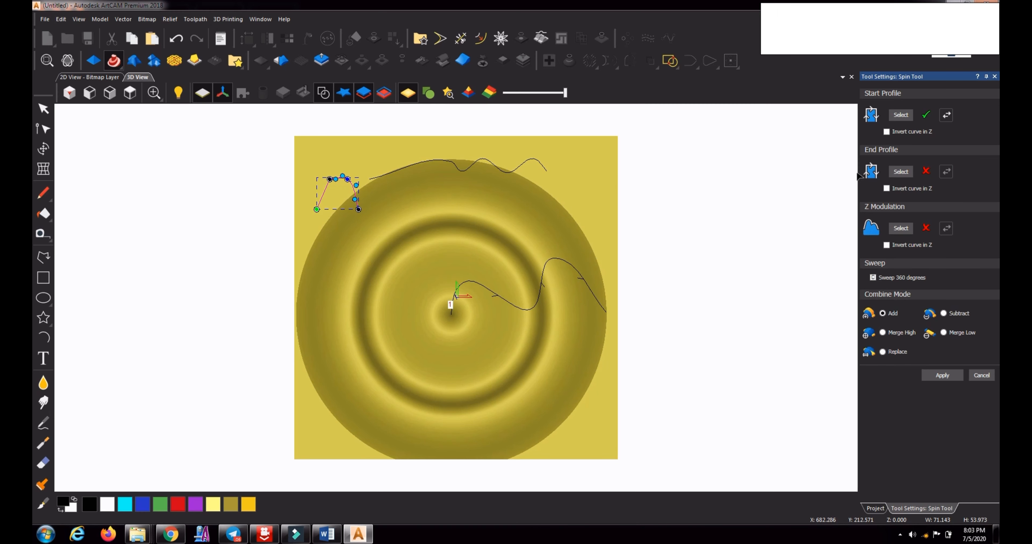
click(901, 172)
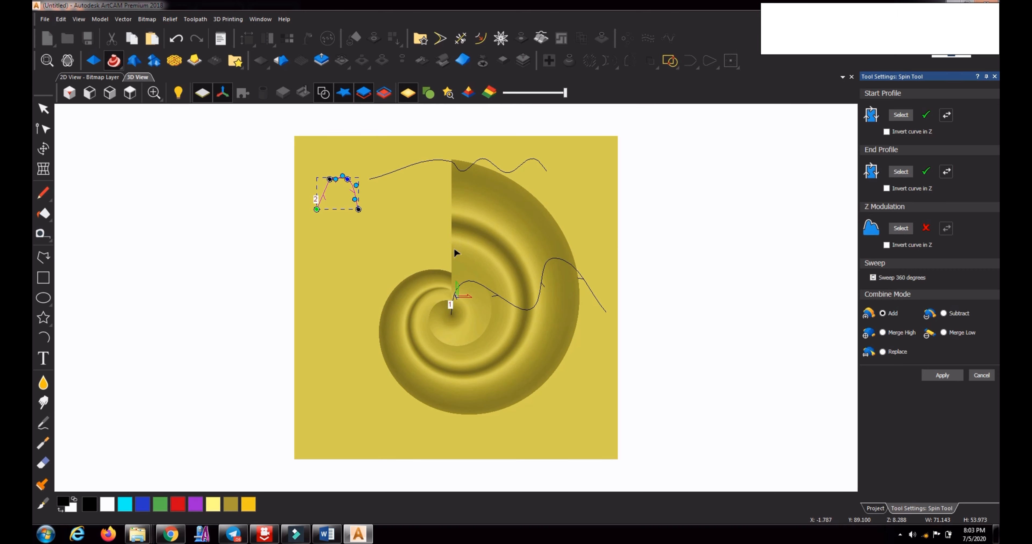
drag(456, 253, 555, 206)
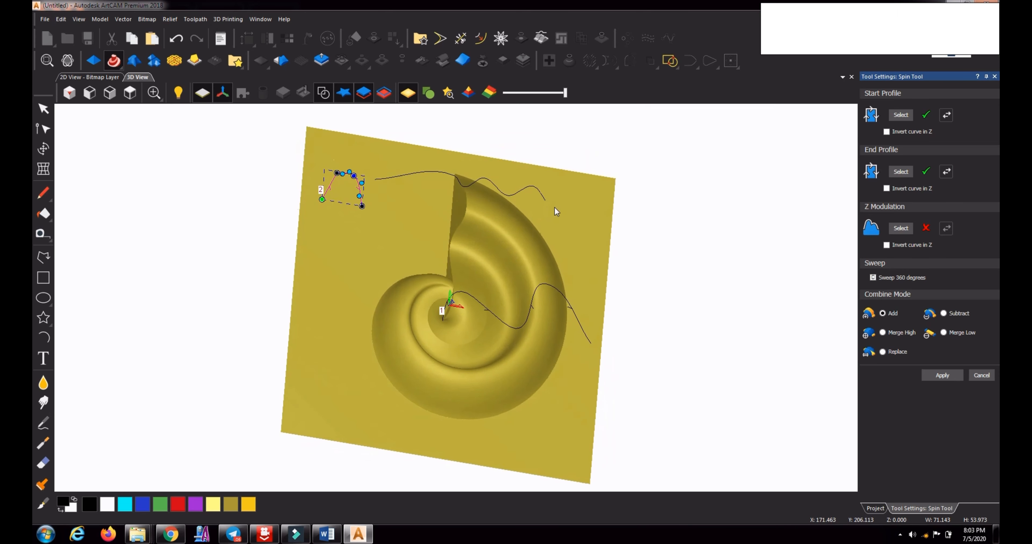
click(510, 327)
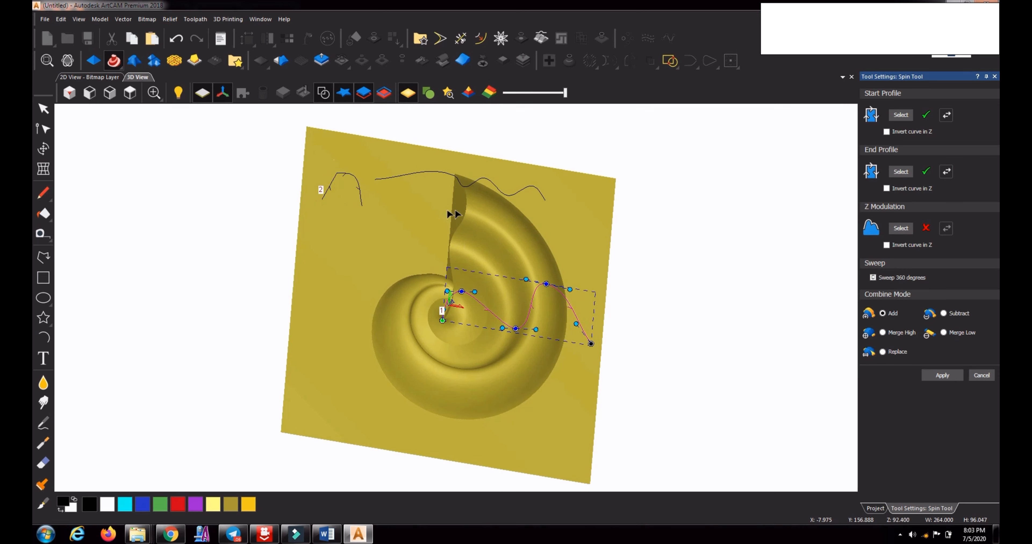
click(360, 193)
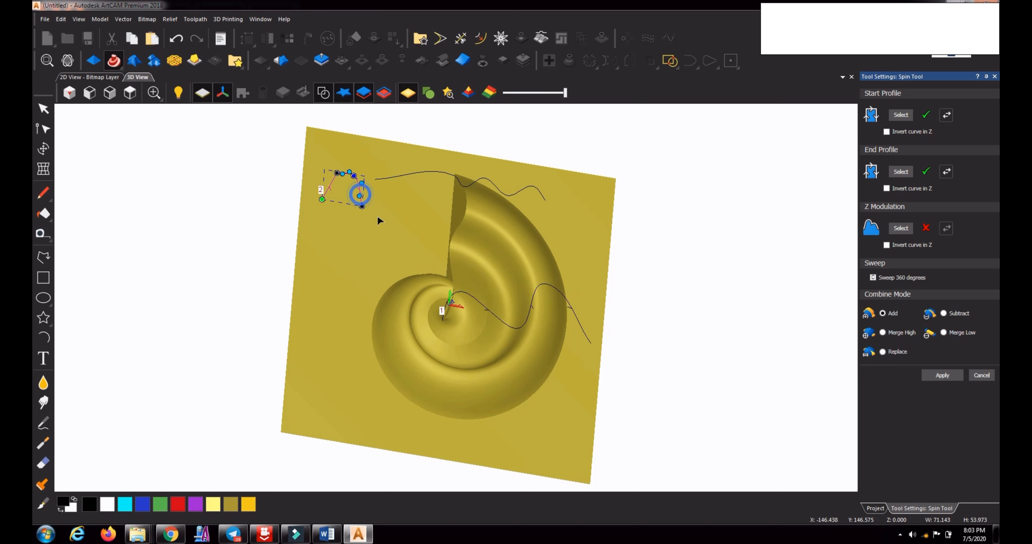
mouse_move(502, 302)
mouse_down()
mouse_move(320, 277)
mouse_move(414, 308)
mouse_up()
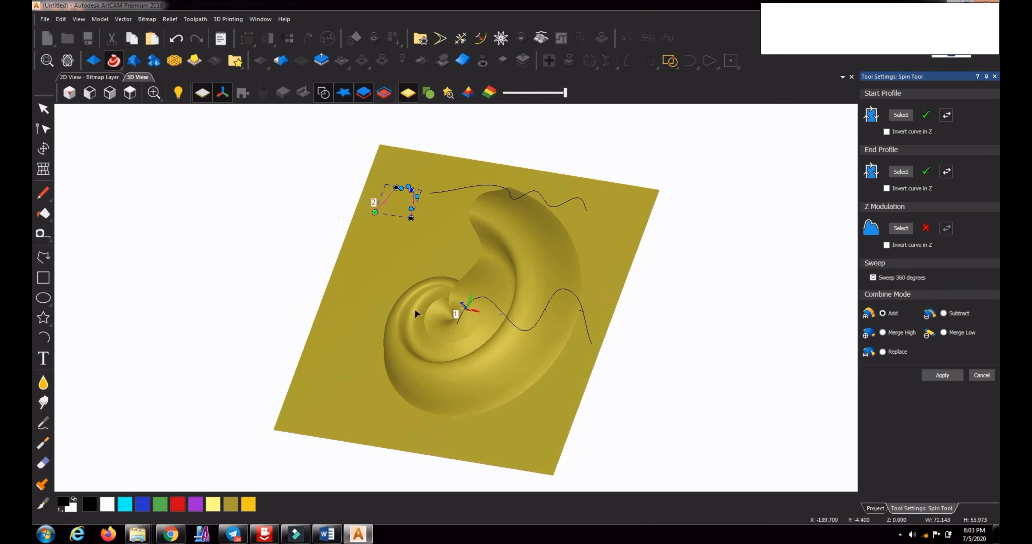
drag(430, 263, 543, 324)
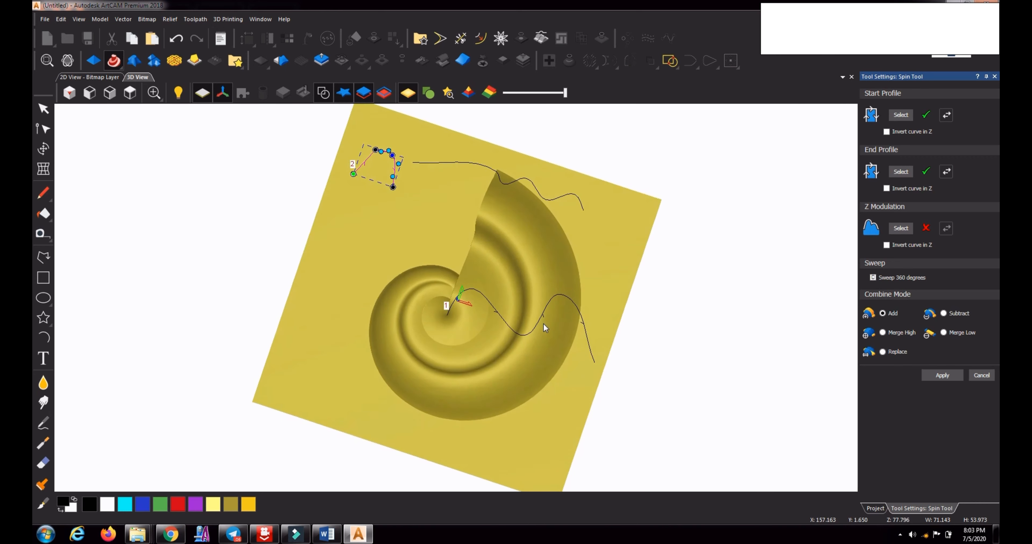
drag(384, 265, 488, 203)
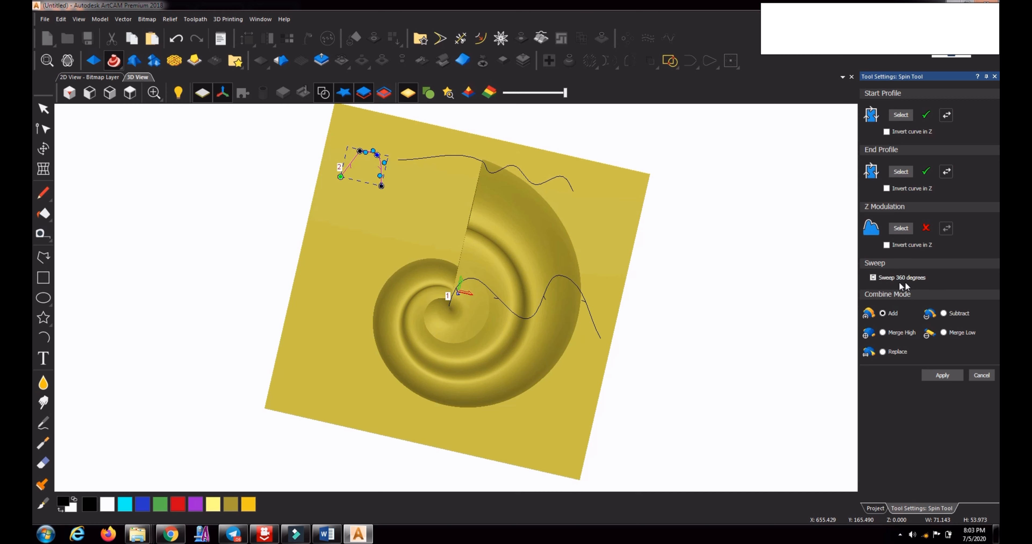
Disable the full 360-degree sweep and set the spin's end angle to 270 degrees.
click(873, 277)
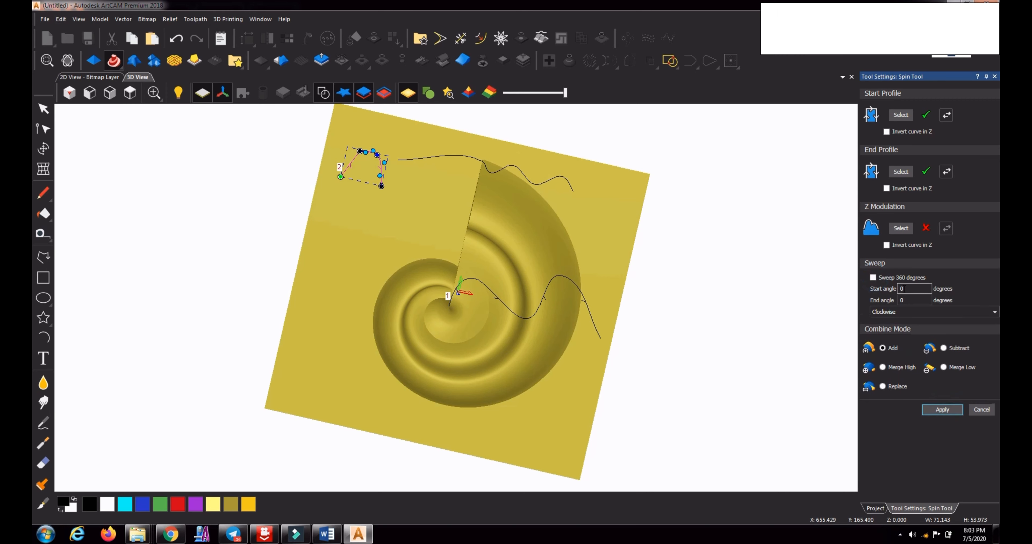
click(911, 300)
double_click(912, 301)
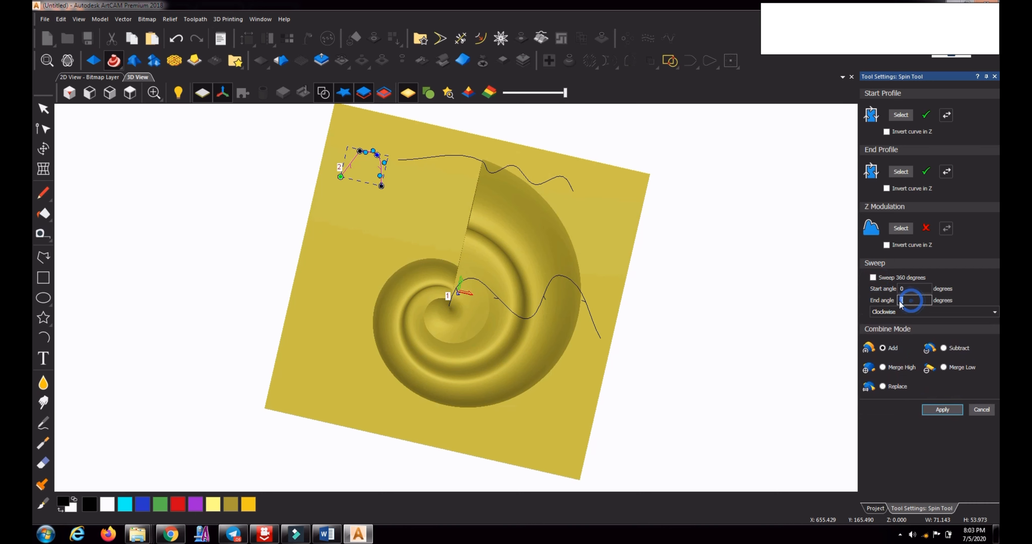
text(270)
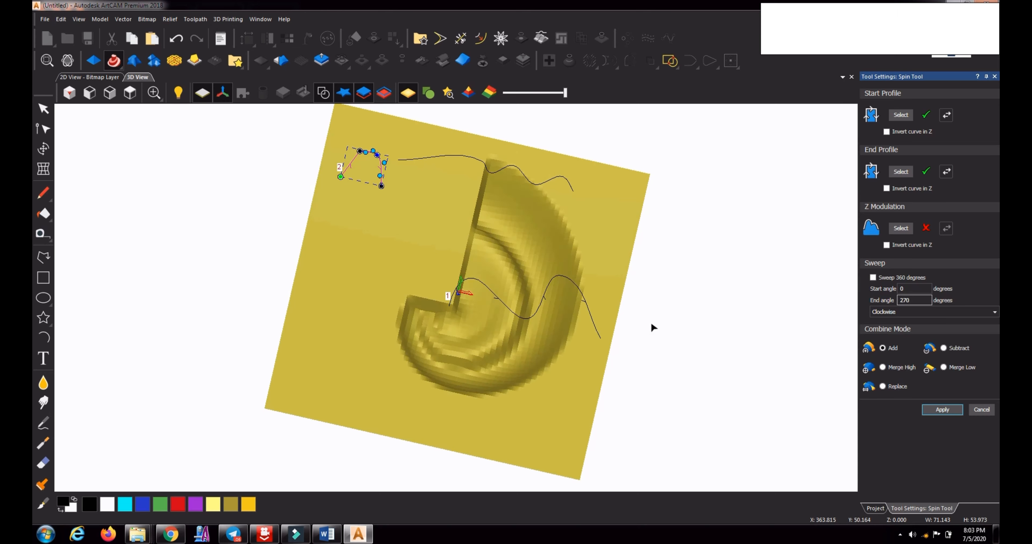
drag(479, 377, 447, 227)
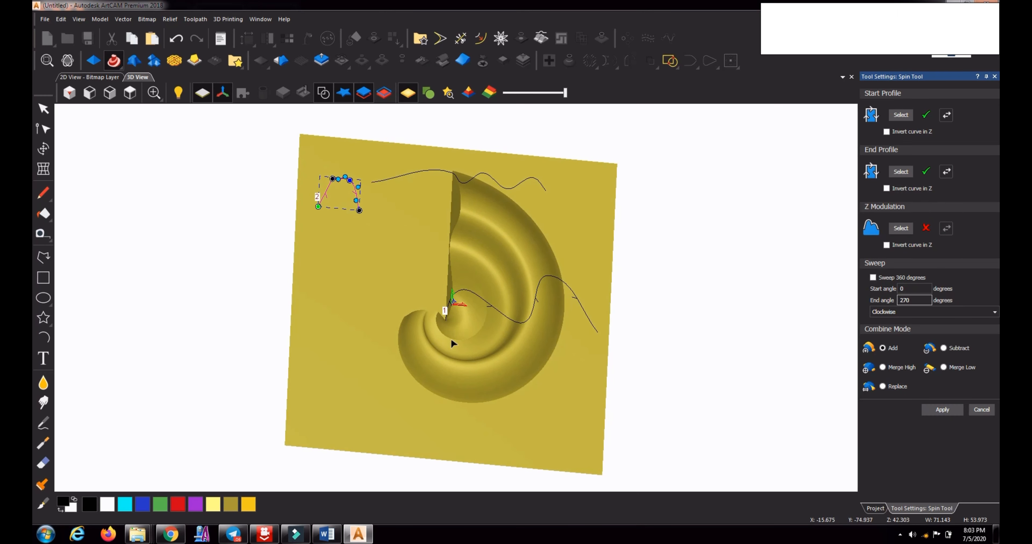
Set the spin's end angle to 180 degrees and inspect the half-turn relief preview.
double_click(899, 301)
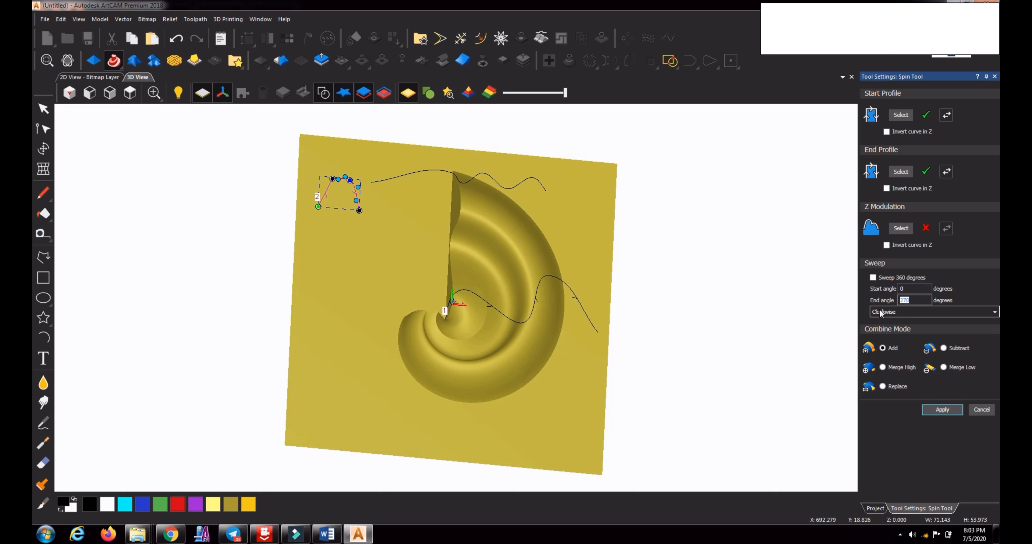
text(180)
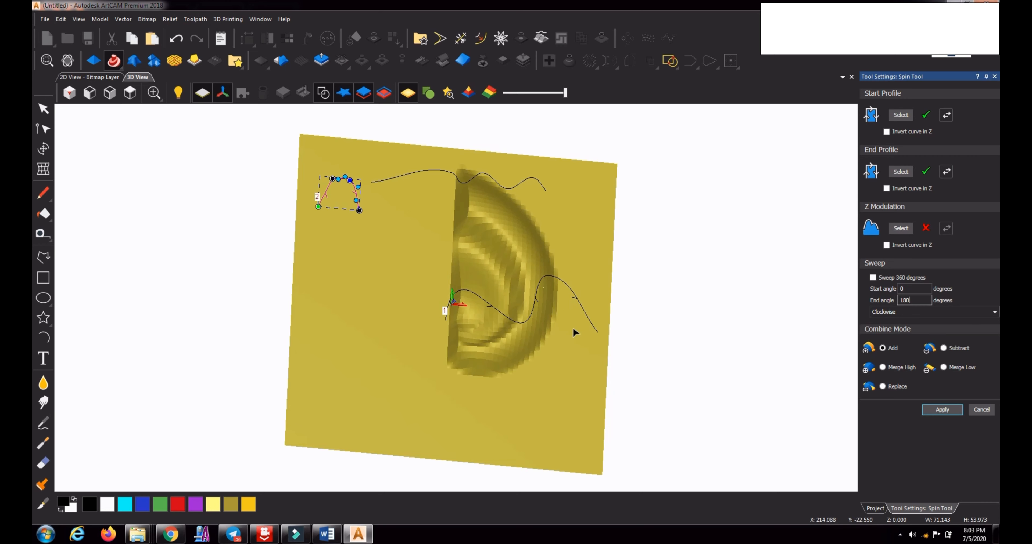
drag(543, 316, 415, 248)
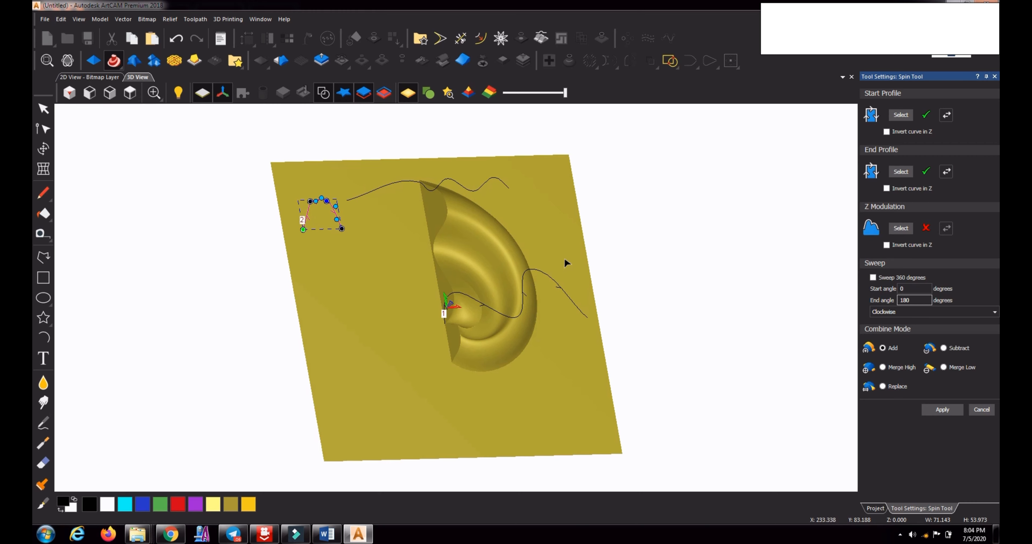
drag(537, 256, 454, 299)
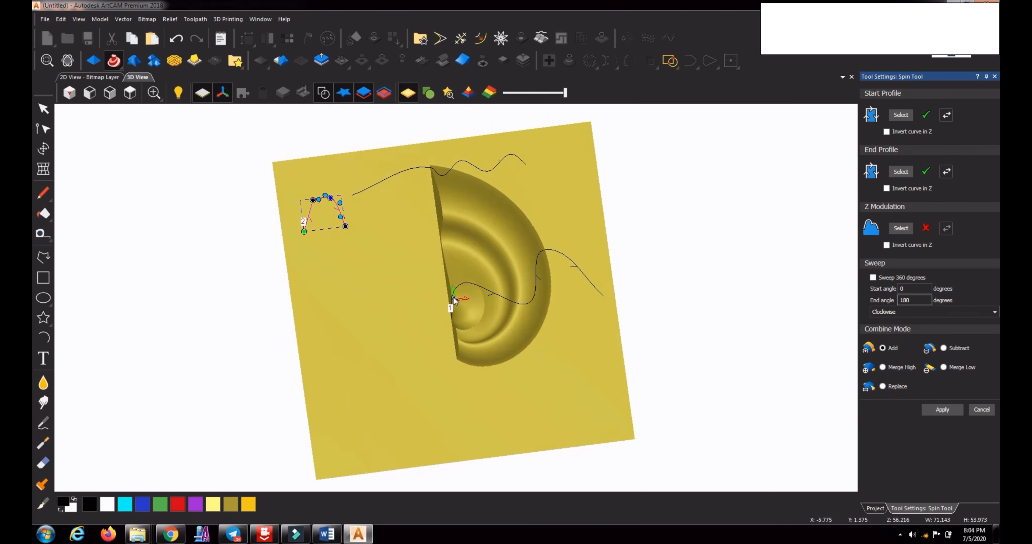
Set the spin's end angle to 360 degrees with the automatic full-sweep option off.
double_click(913, 301)
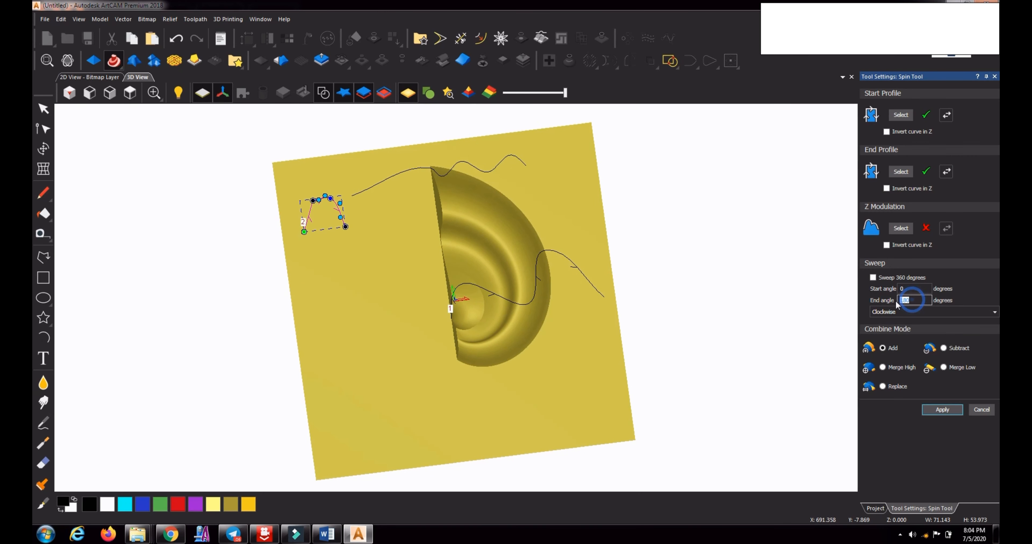
click(873, 278)
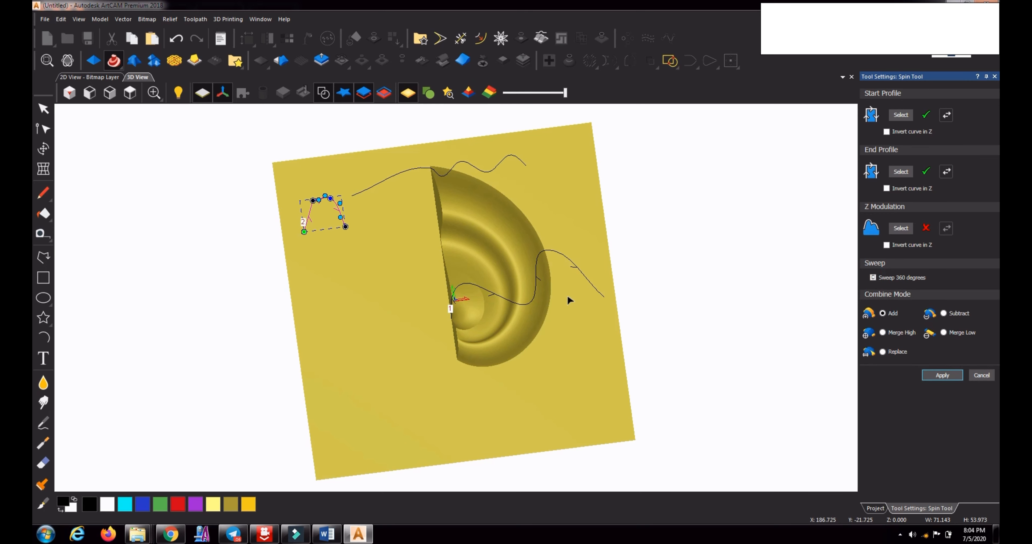
drag(547, 309, 555, 295)
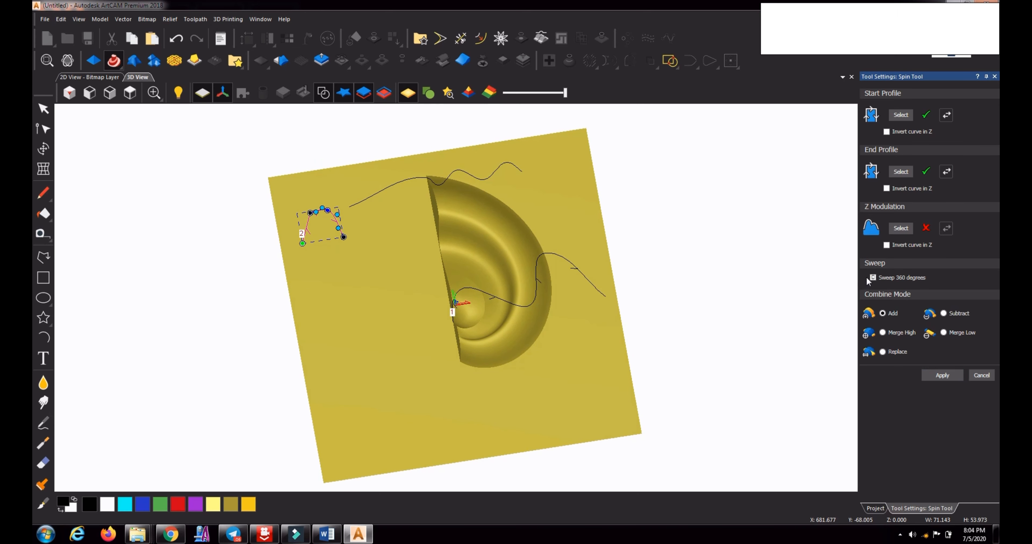
click(874, 278)
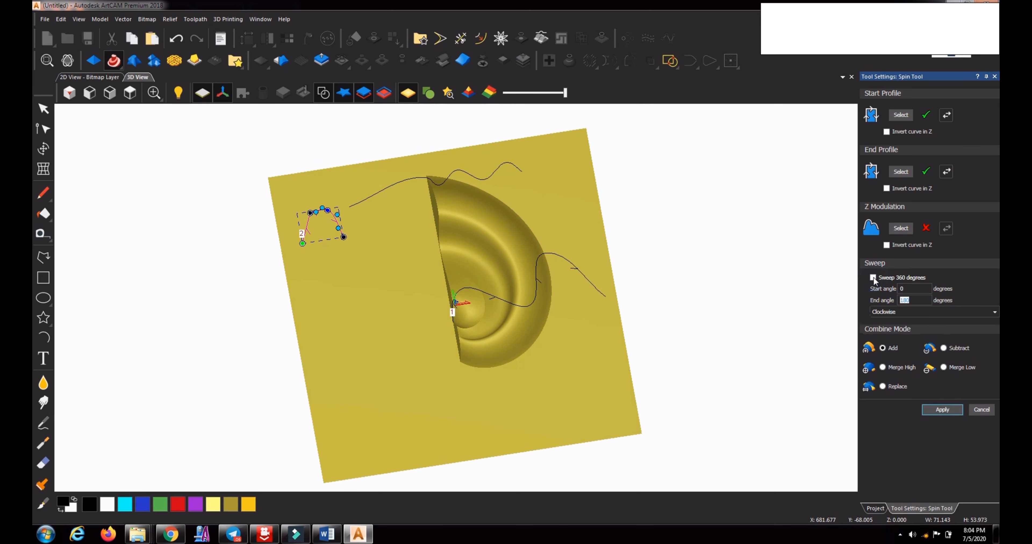
click(873, 278)
click(873, 278)
click(920, 299)
double_click(898, 302)
text(360)
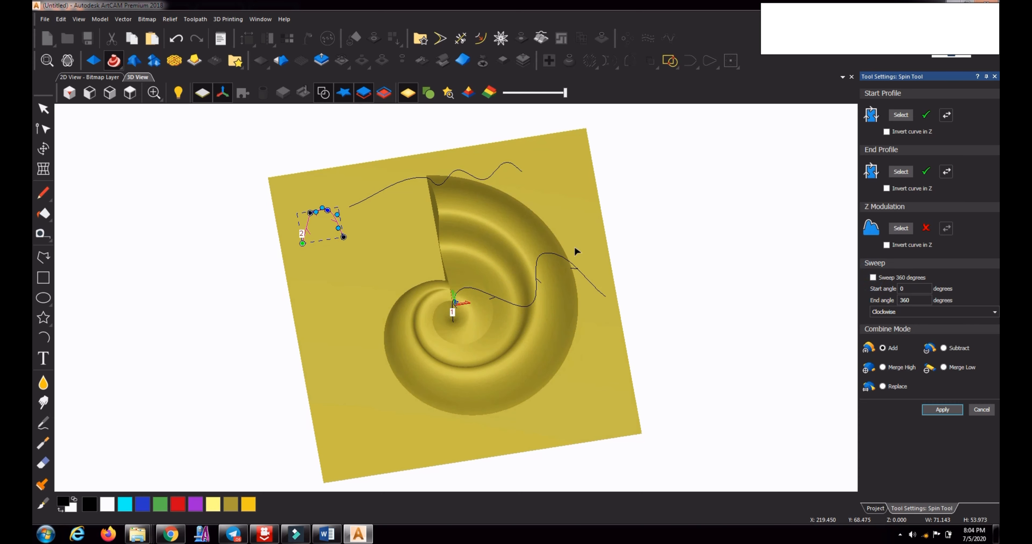
drag(573, 247, 524, 301)
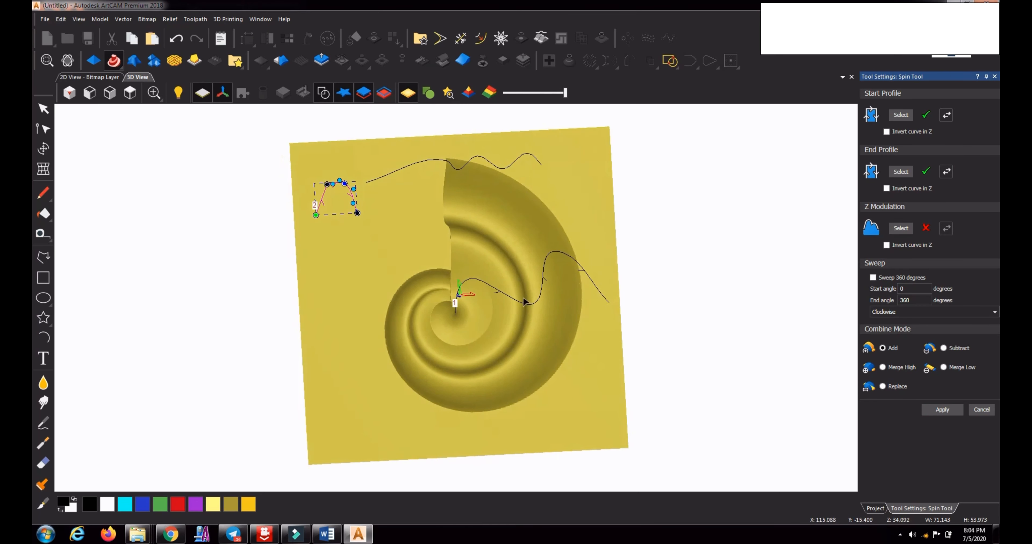
drag(426, 318, 509, 235)
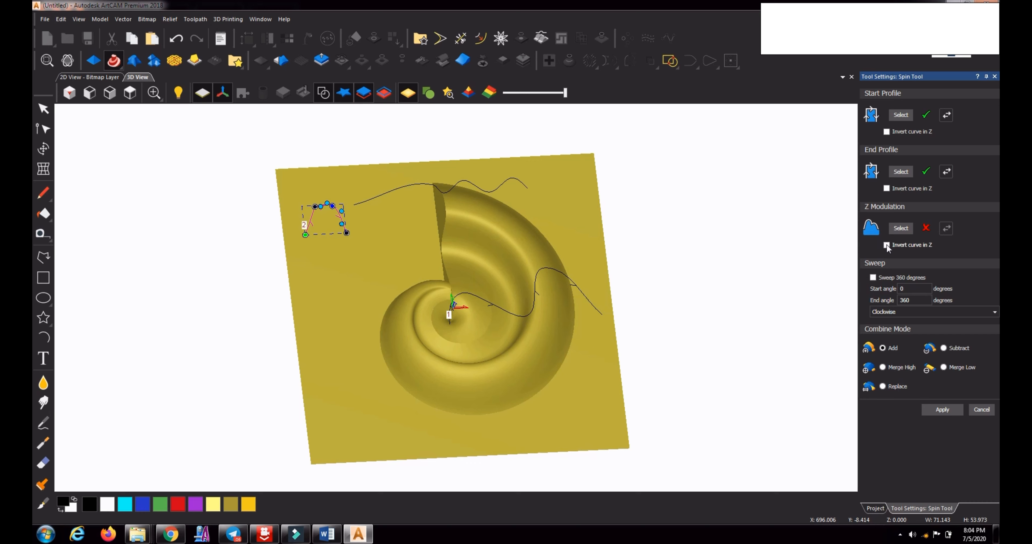
Assign the long wavy curve along the relief's upper edge as the spin's Z modulation and inspect the result from above.
click(384, 195)
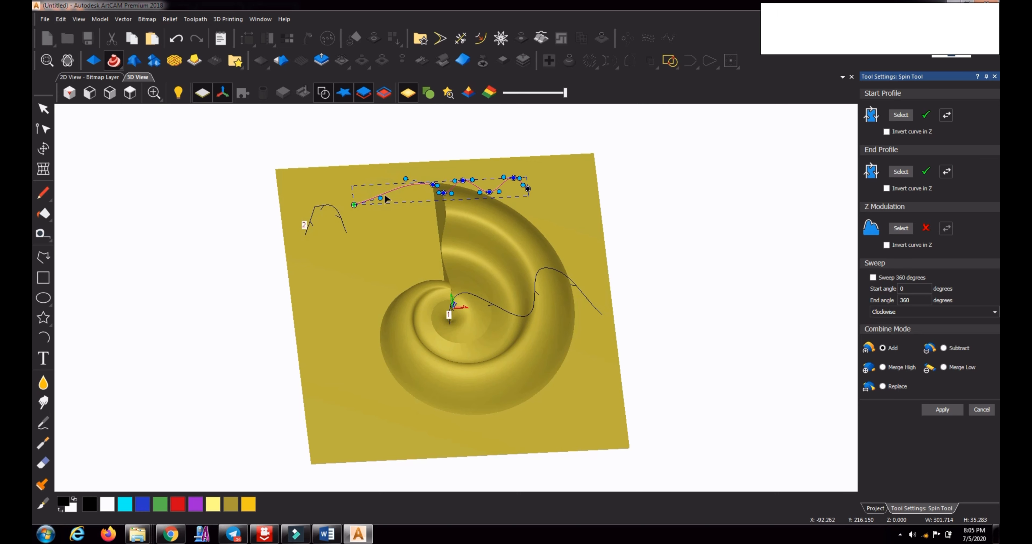
click(901, 229)
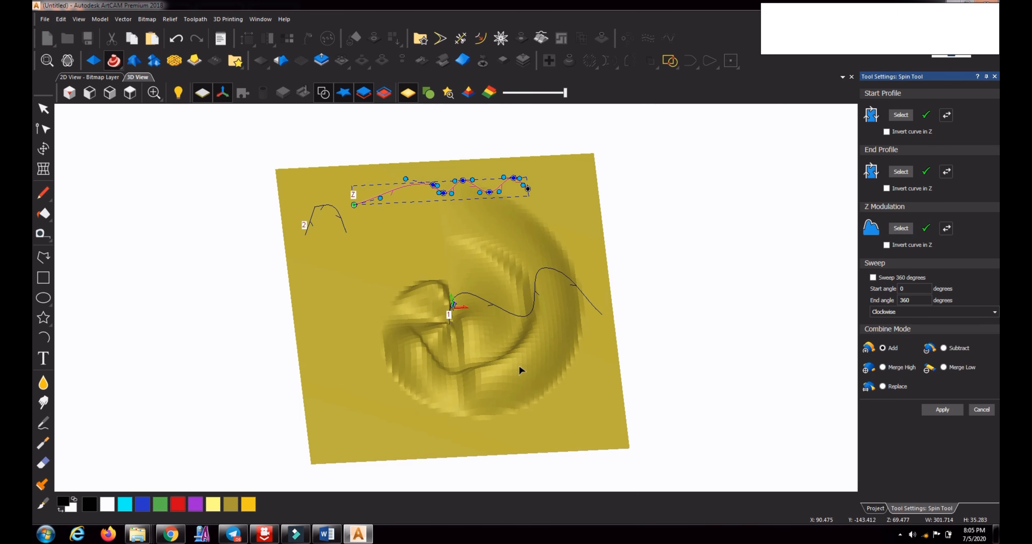
drag(489, 380, 582, 323)
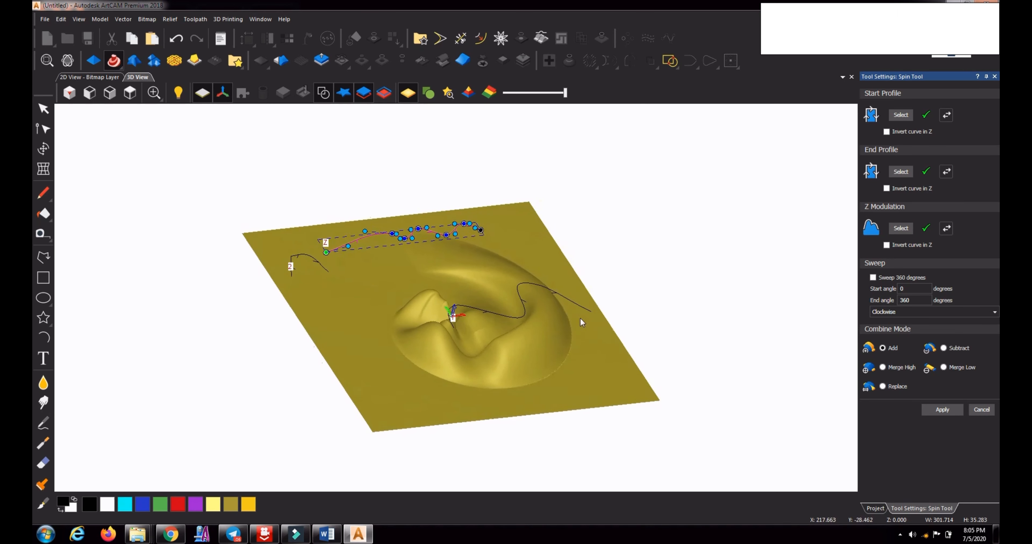
mouse_move(497, 372)
mouse_down()
mouse_move(470, 359)
mouse_move(494, 370)
mouse_up()
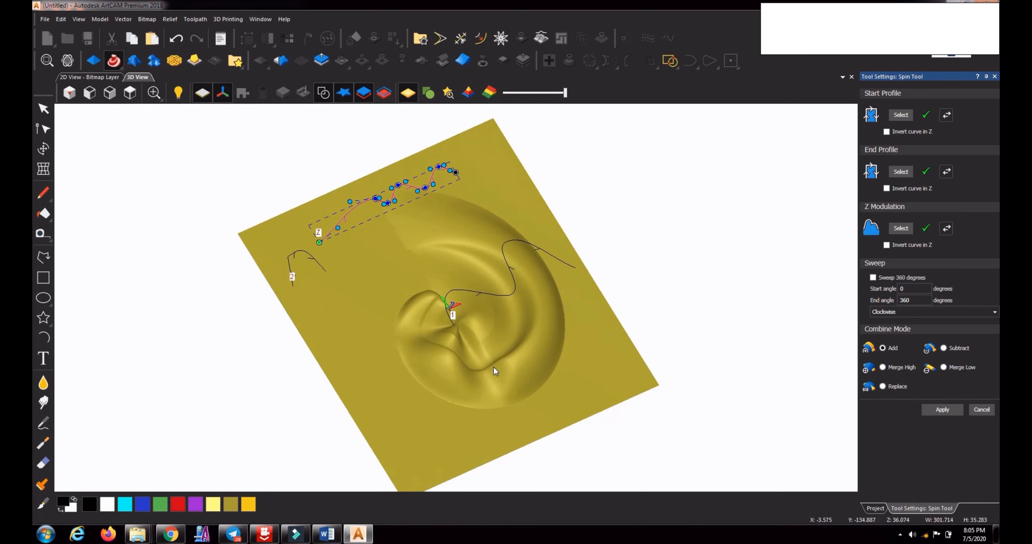
drag(424, 269, 366, 299)
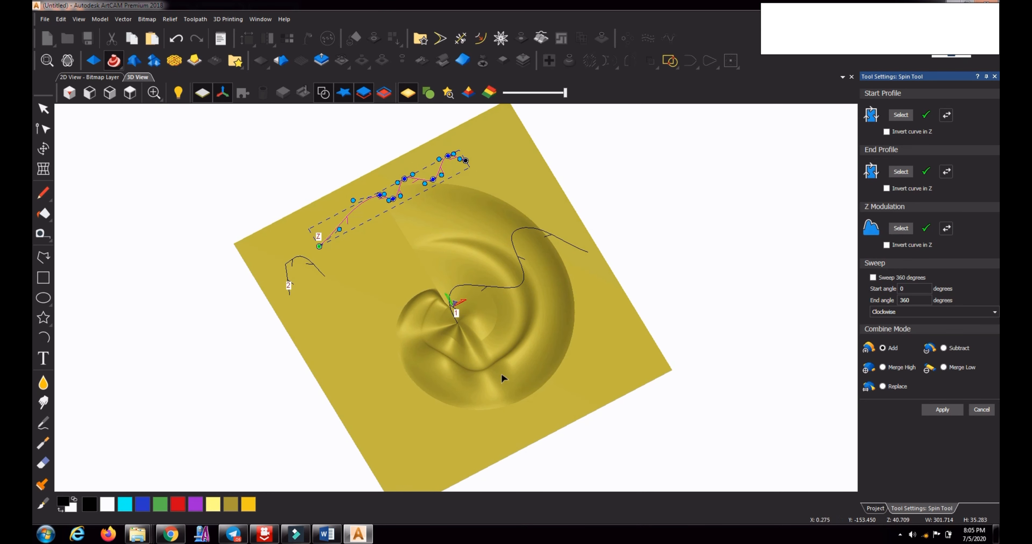
drag(491, 369, 486, 352)
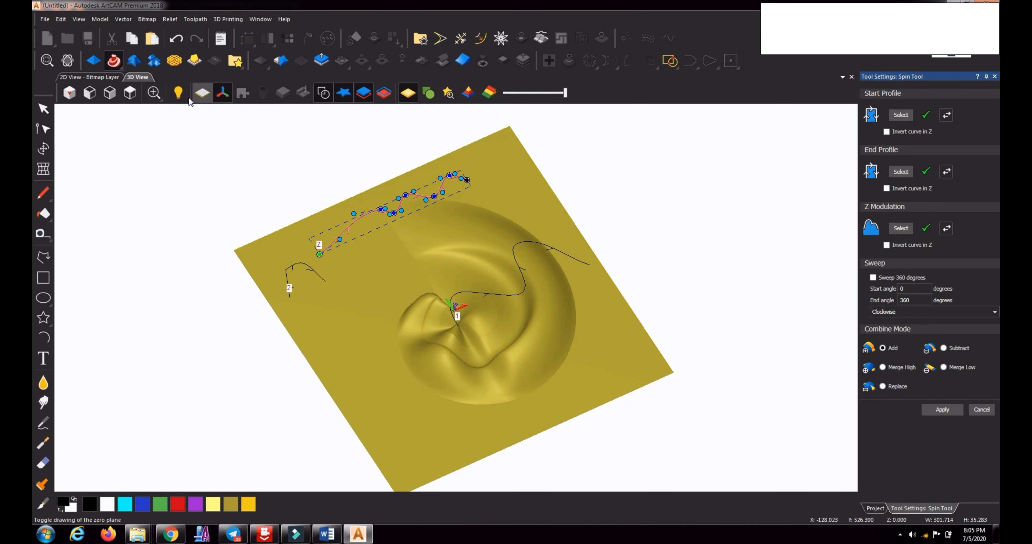
click(130, 93)
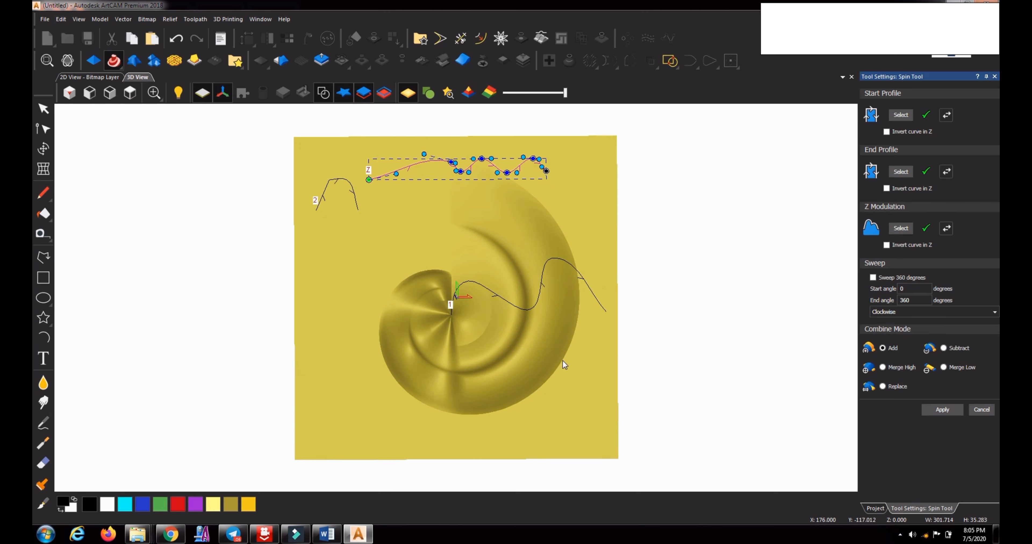
Steepen the start of the Z modulation curve by moving its first control handle directly above the start point, and inspect the relief.
mouse_move(564, 361)
mouse_down()
mouse_move(599, 244)
mouse_move(529, 344)
mouse_move(569, 364)
mouse_up()
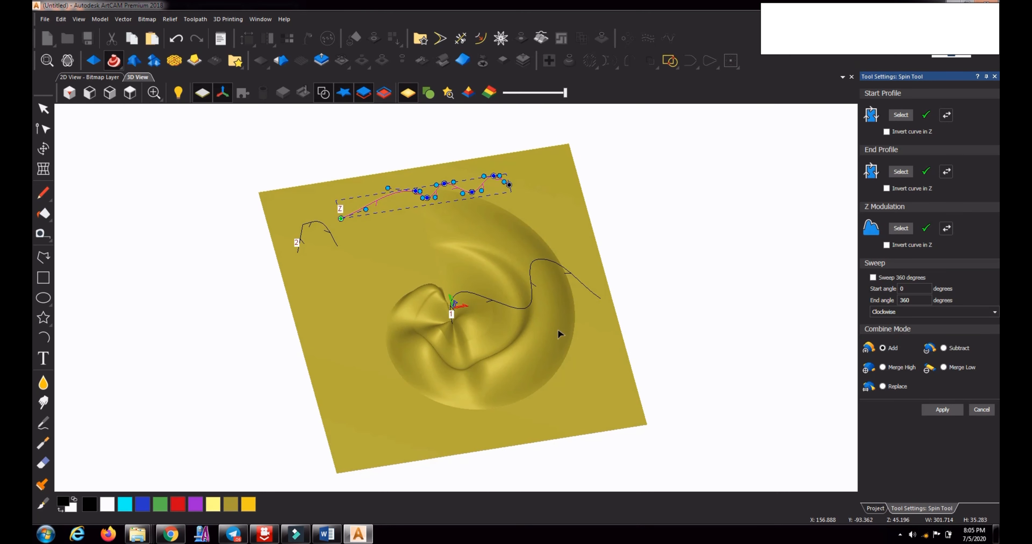
scroll(557, 327, up, 3)
scroll(557, 328, down, 3)
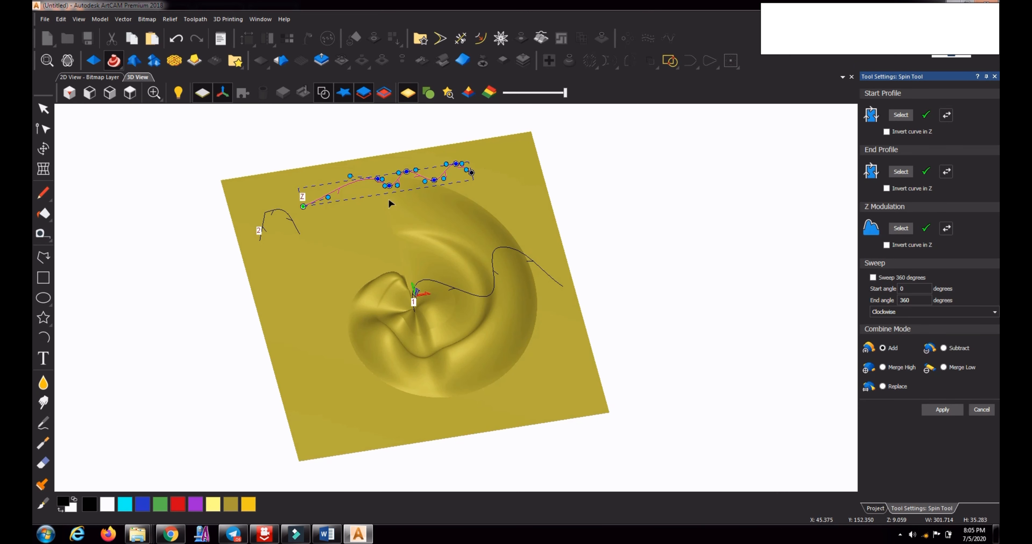
scroll(383, 196, up, 1)
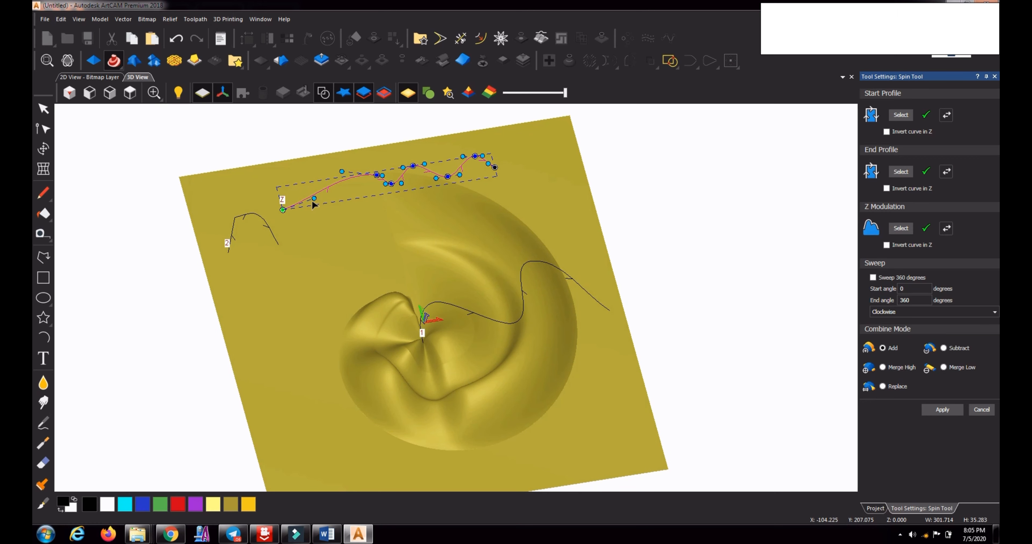
drag(314, 198, 286, 185)
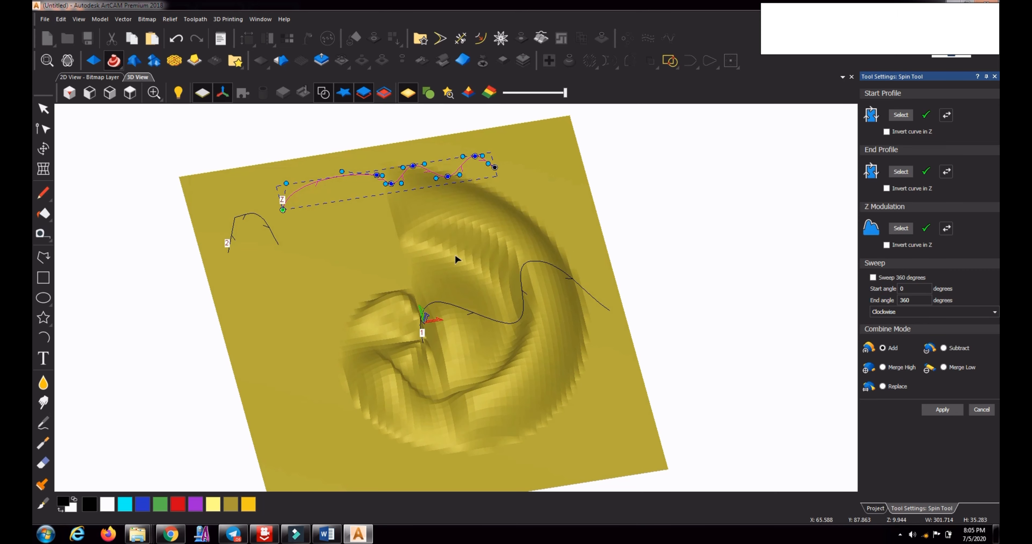
drag(463, 261, 535, 208)
drag(476, 217, 495, 217)
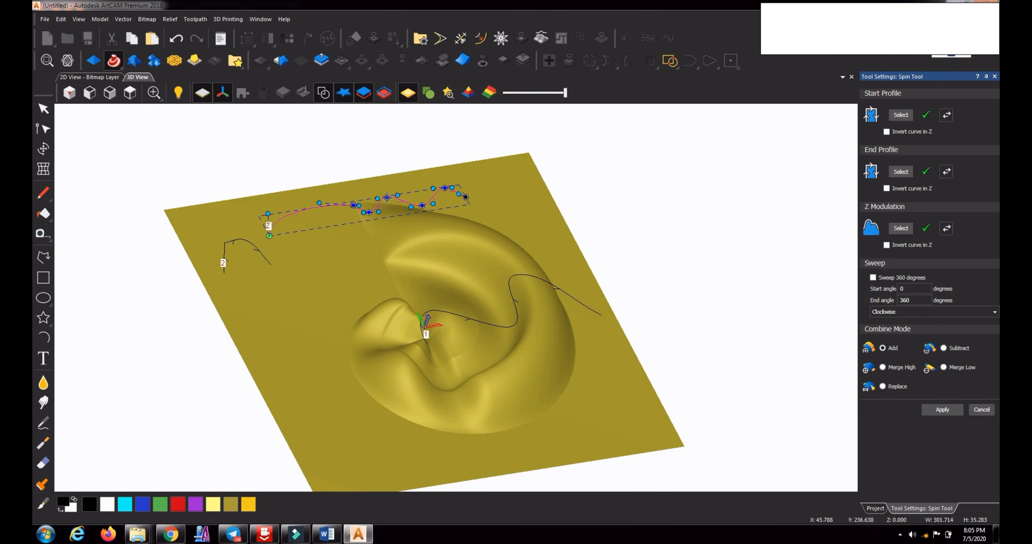
Raise the middle peak node of the Z modulation curve and inspect its effect on the spun relief.
drag(387, 198, 385, 187)
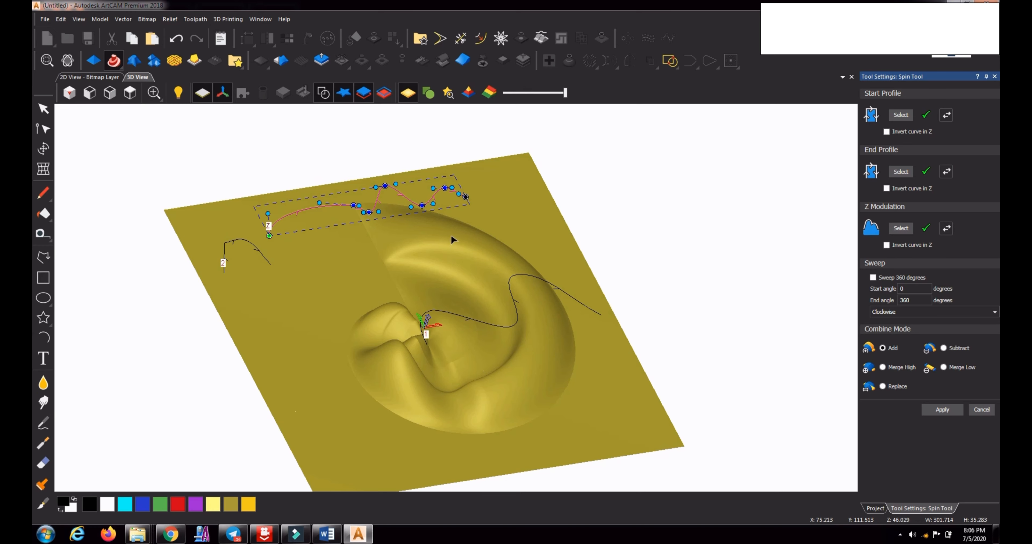
drag(472, 229, 419, 269)
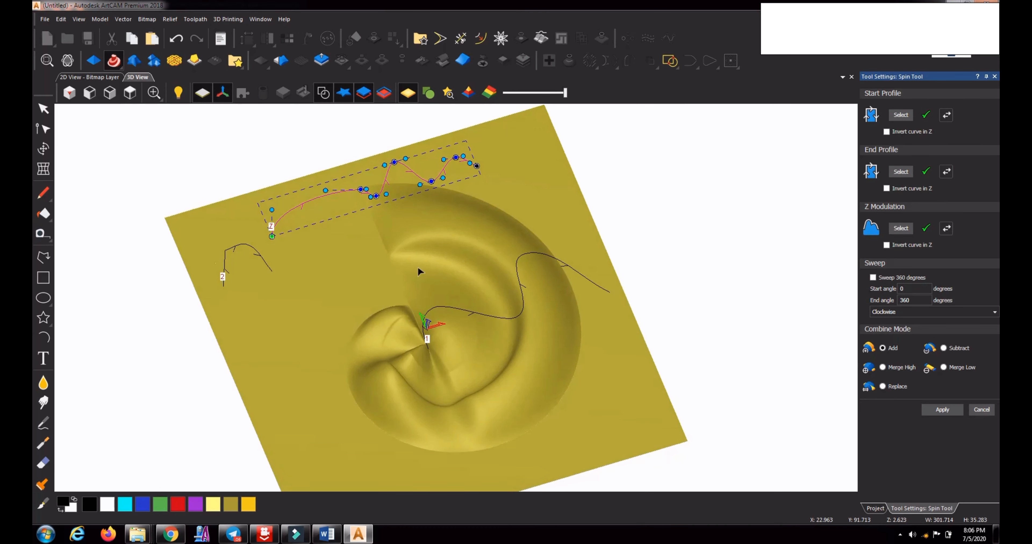
drag(470, 218, 409, 228)
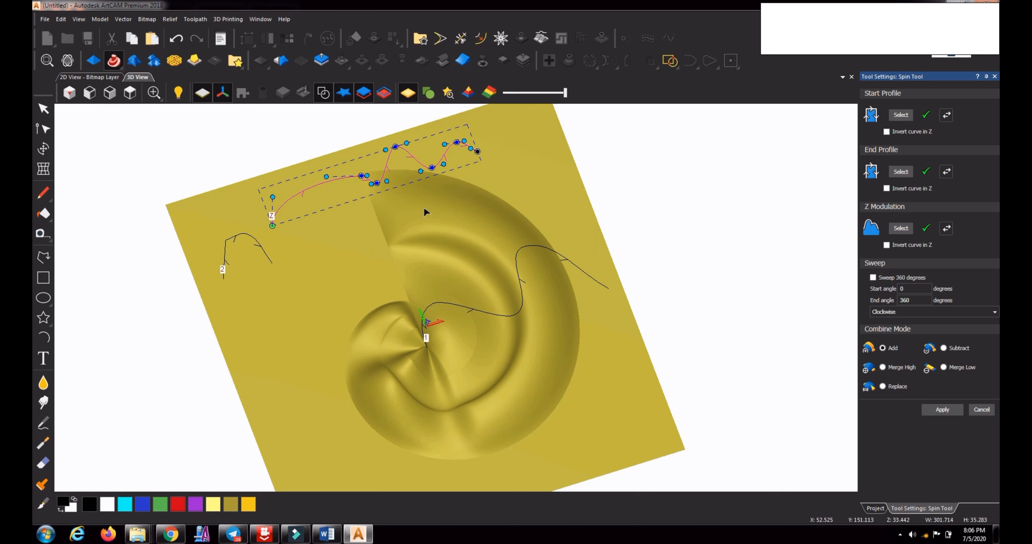
Select the start profile curve and move its valley node up and inward to reshape the spun relief.
click(490, 315)
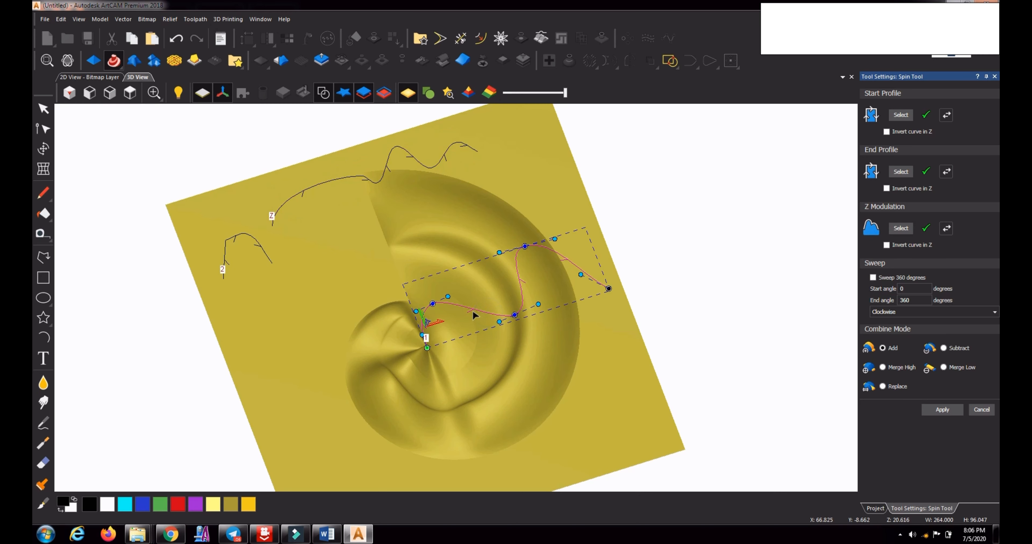
click(515, 315)
drag(515, 315, 470, 255)
drag(508, 309, 409, 238)
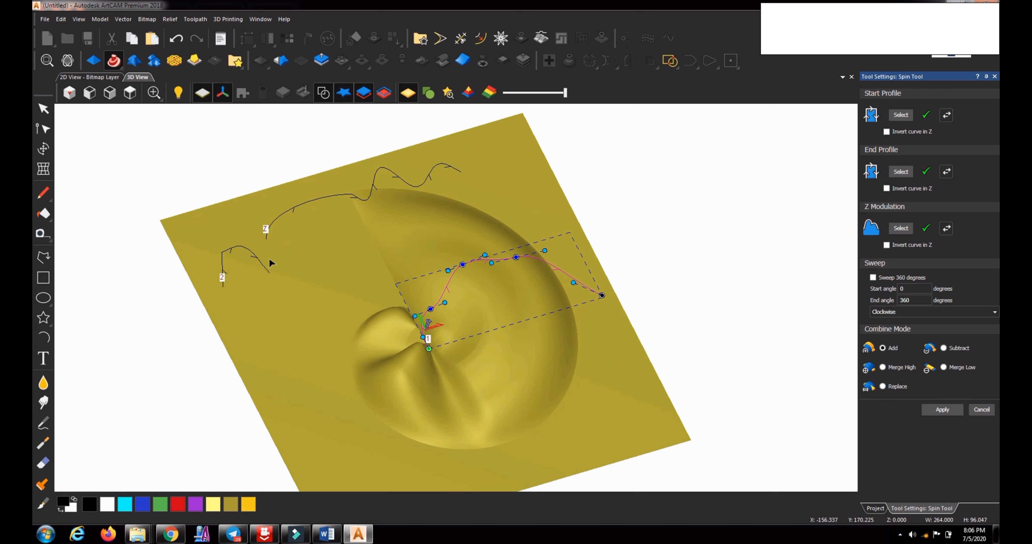
Restore a valley between the start profile's two crests and shift the outer crest node farther outward.
click(463, 264)
drag(475, 269, 433, 293)
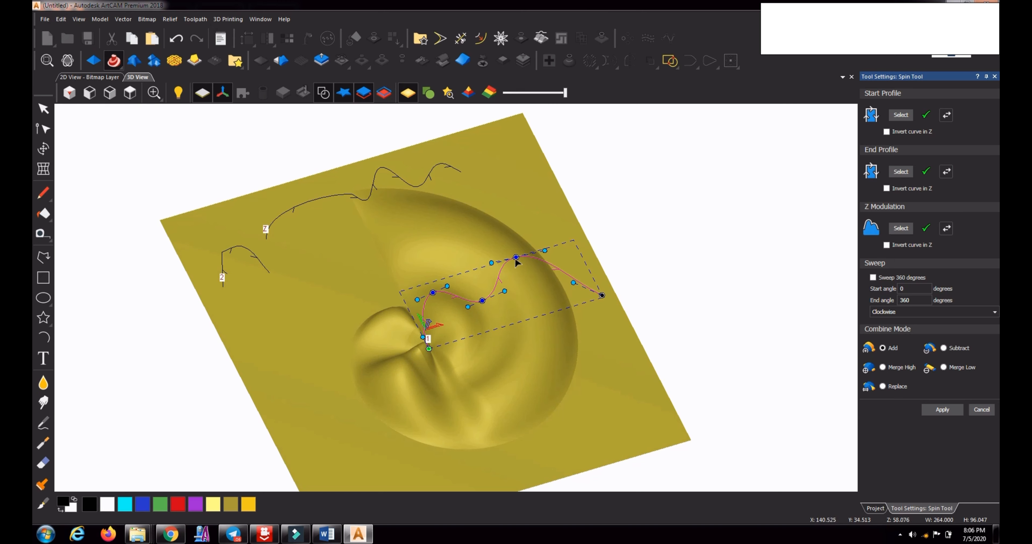
drag(516, 259, 554, 259)
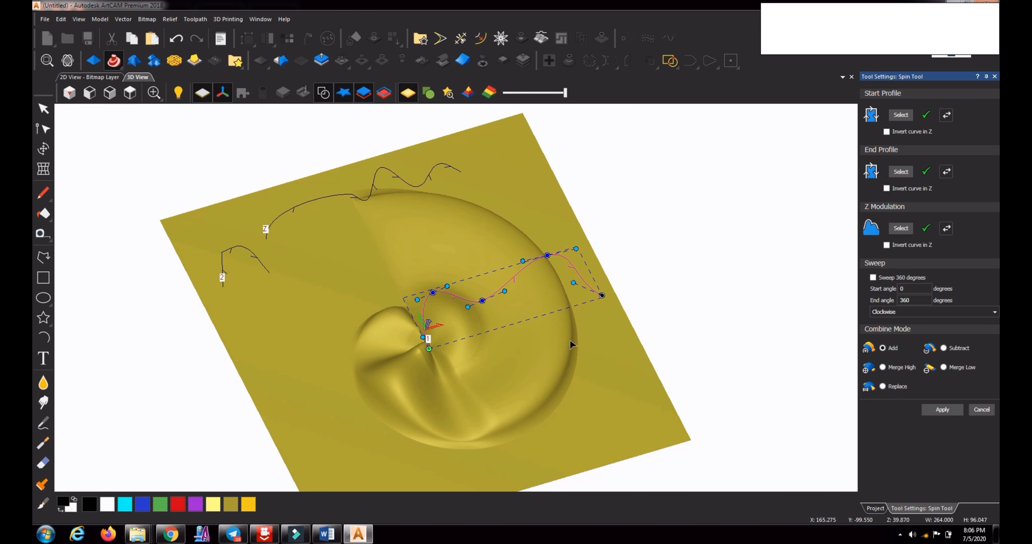
drag(570, 339, 449, 328)
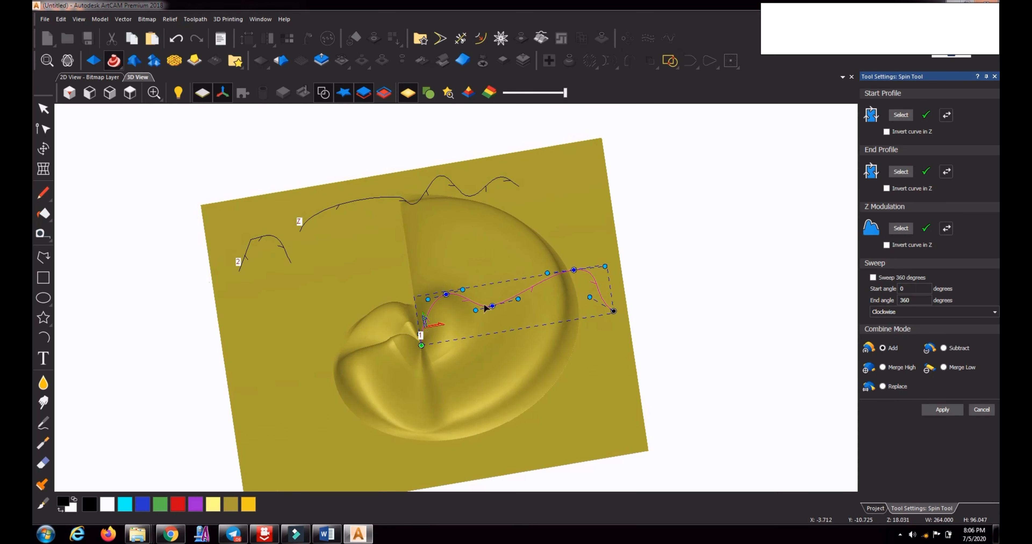
Round the start profile's outer end by pulling its control handle outward, and close the Spin tool without applying the relief.
drag(590, 297, 607, 293)
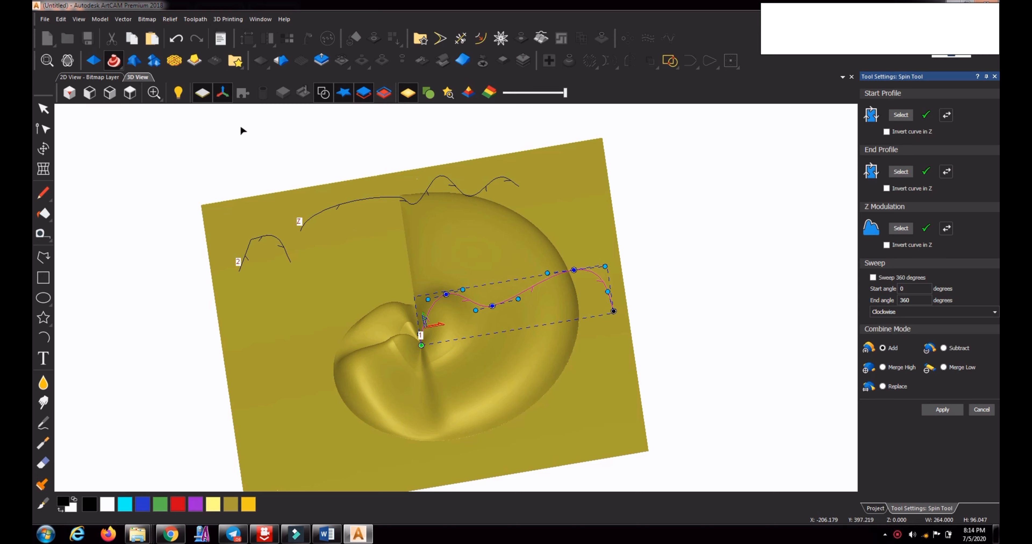
click(113, 64)
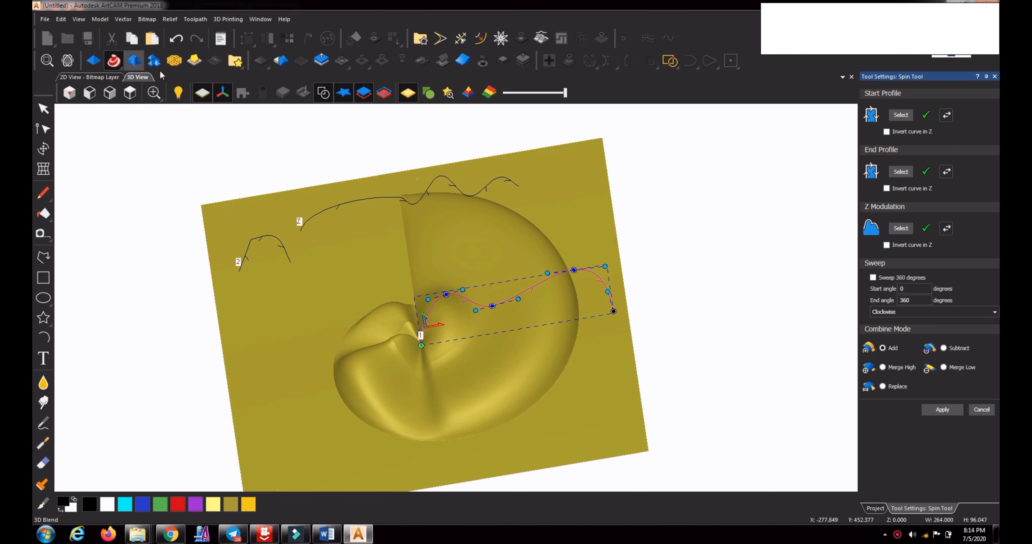
click(981, 411)
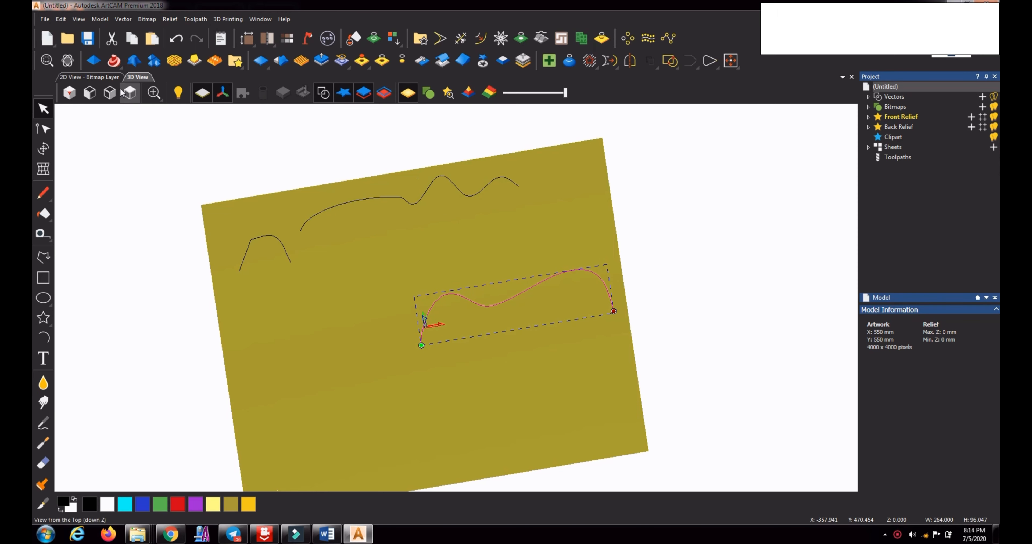
click(115, 60)
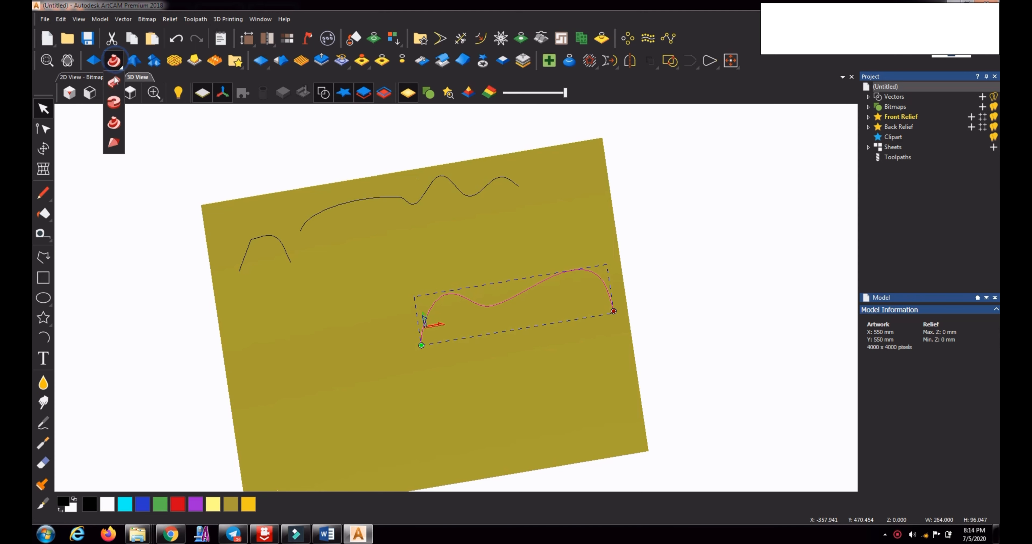
click(114, 144)
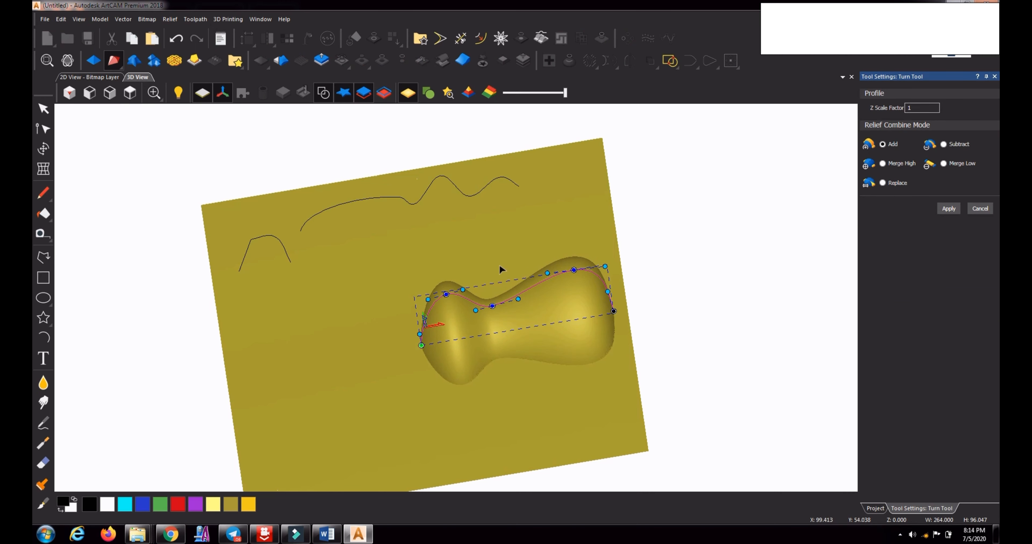
mouse_move(503, 265)
mouse_down()
mouse_move(506, 230)
mouse_move(441, 294)
mouse_move(435, 280)
mouse_move(568, 340)
mouse_move(487, 336)
mouse_move(513, 263)
mouse_up()
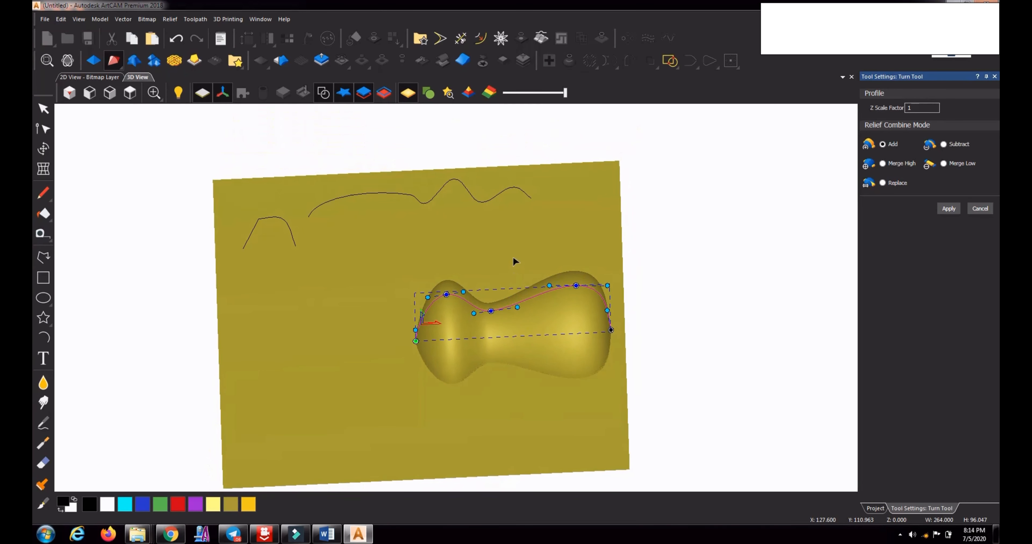
click(988, 209)
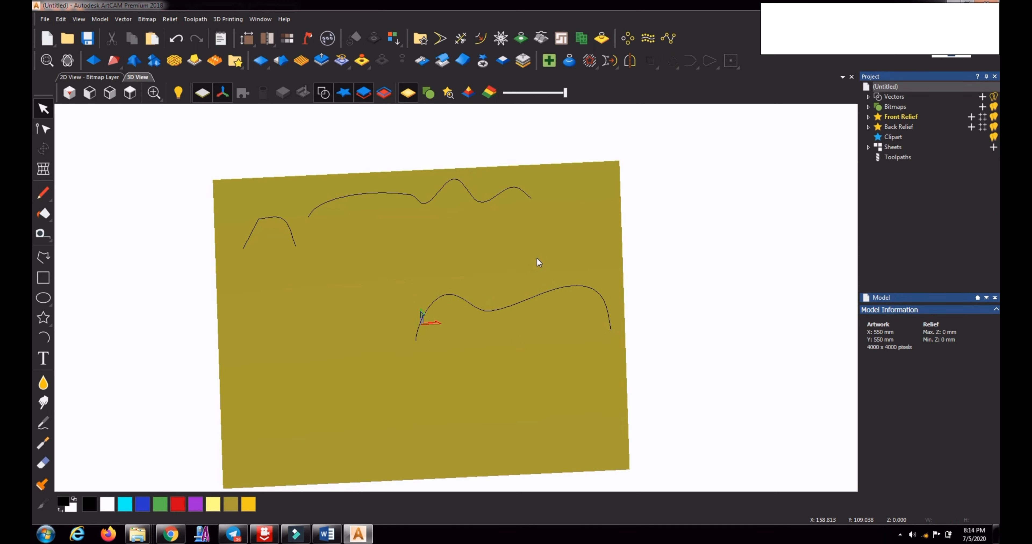
Start the Turn tool and preview the turned relief on the large profile curve and on the long wavy curve.
click(112, 65)
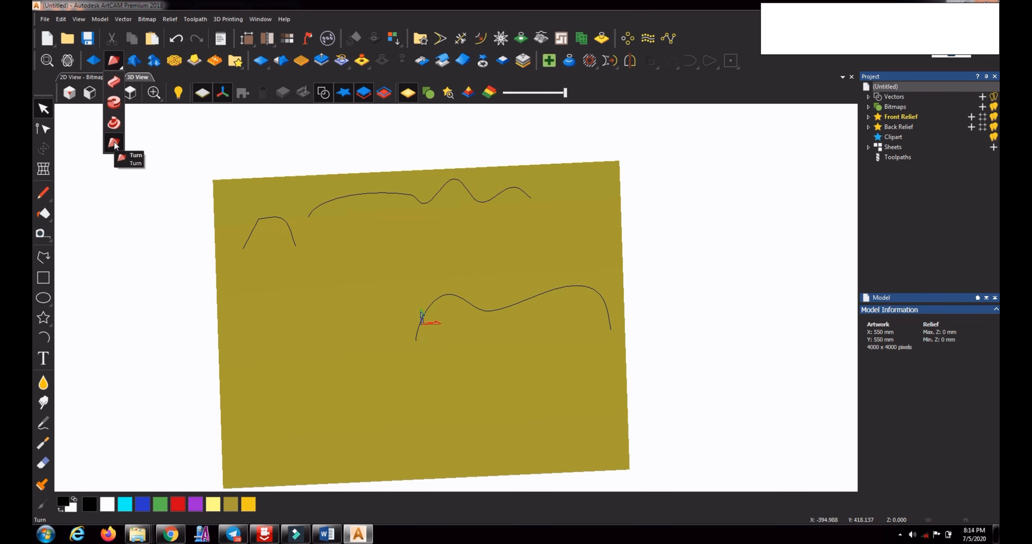
click(114, 142)
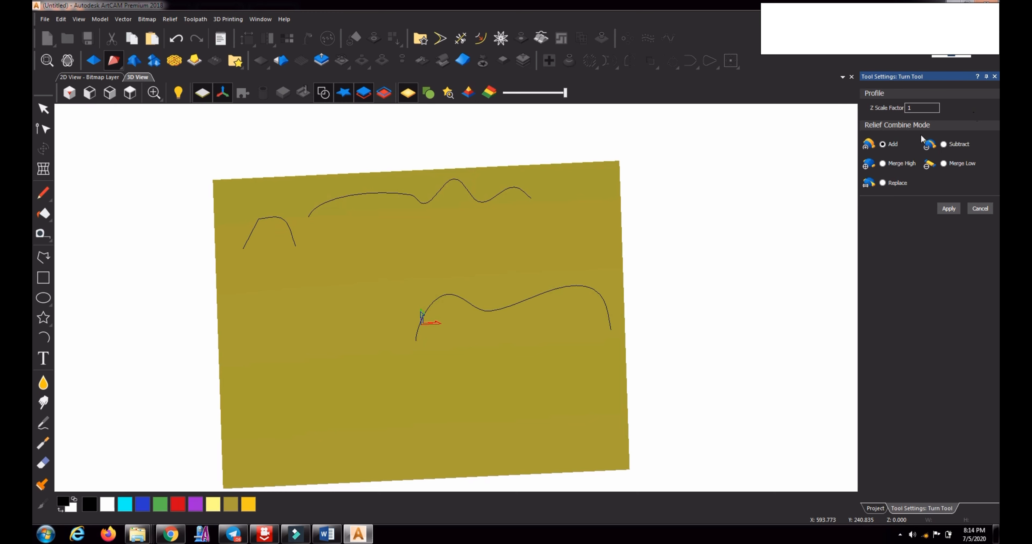
click(503, 308)
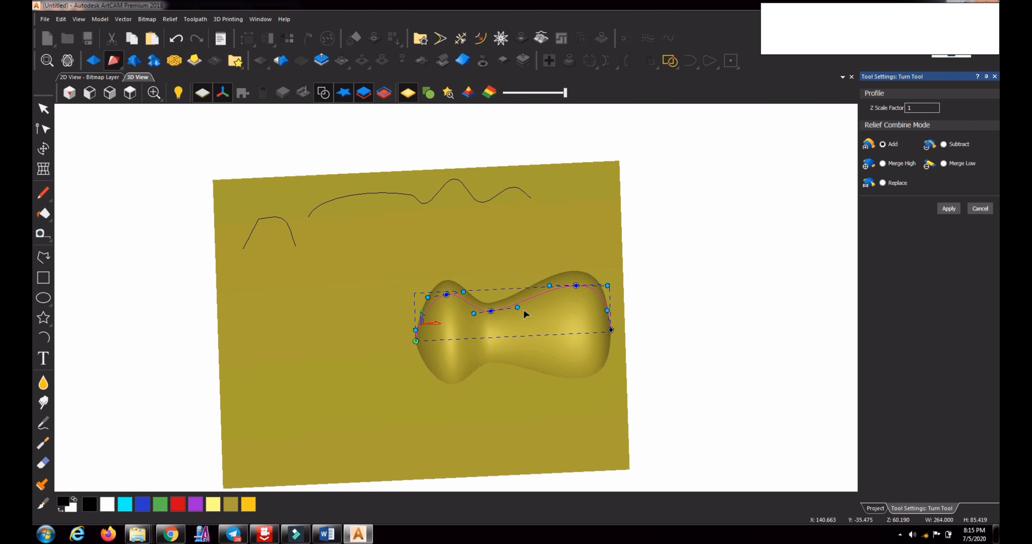
mouse_move(518, 267)
mouse_down()
mouse_move(521, 320)
mouse_move(521, 266)
mouse_up()
click(381, 192)
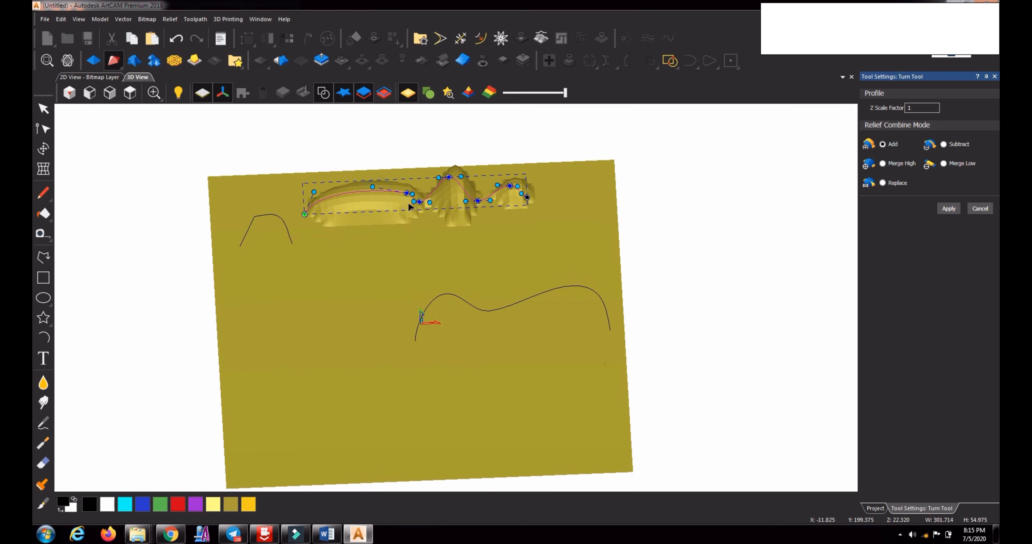
drag(448, 249, 451, 309)
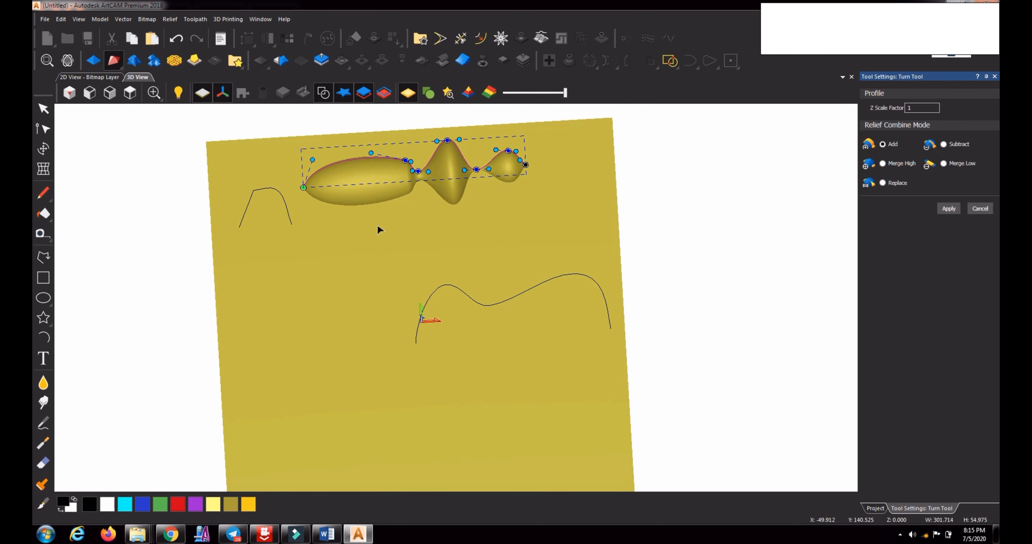
Select the small arch, the long wavy curve and the large profile together as turn profiles.
click(286, 212)
middle_drag(302, 216, 348, 243)
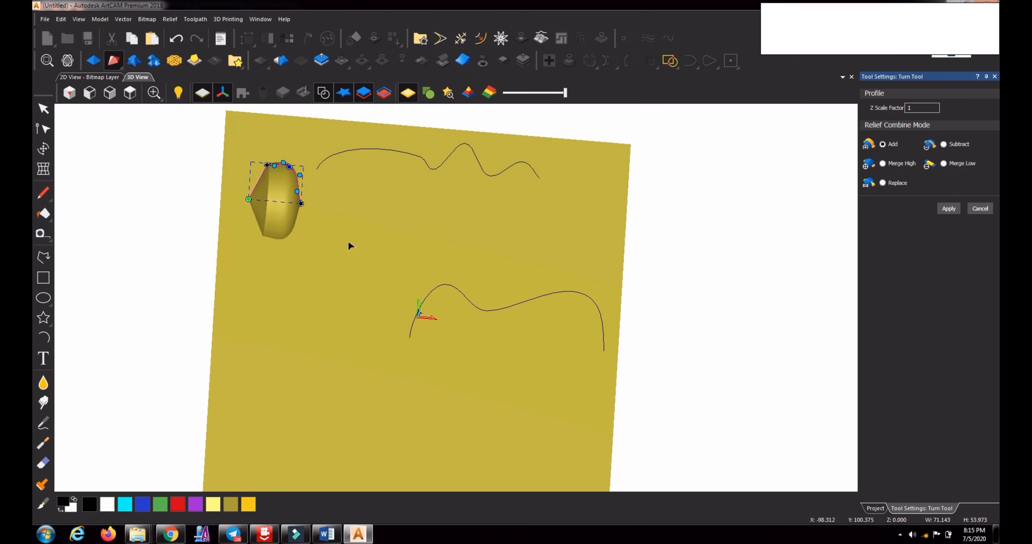
shift+click(371, 150)
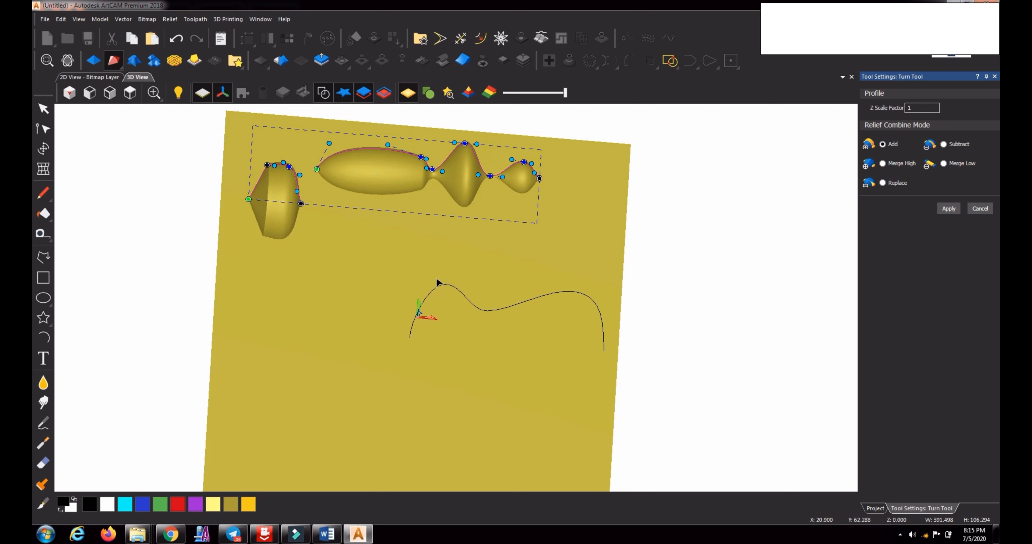
shift+click(448, 288)
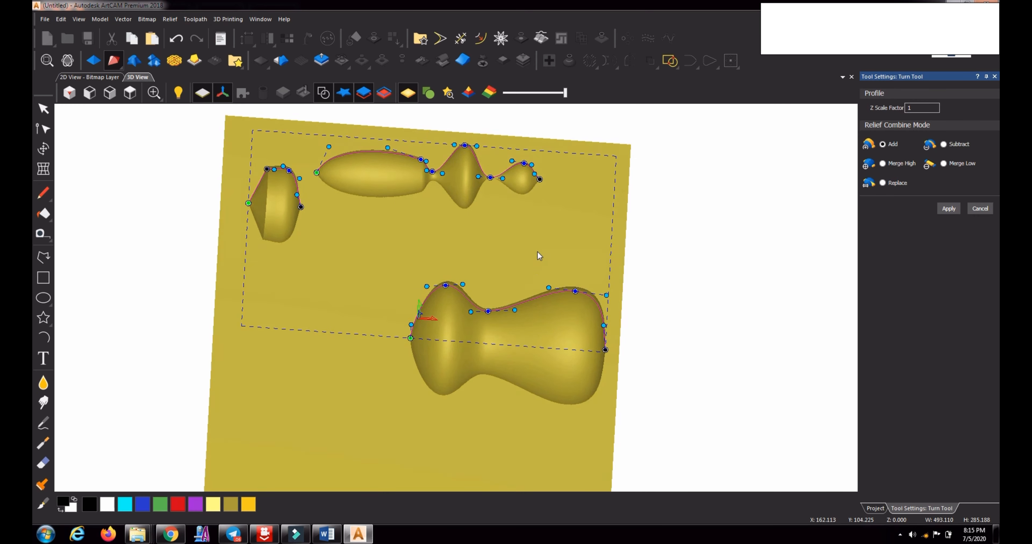
Move the large profile's valley node up and toward its middle, and inspect the turned reliefs from above and from a low angle.
drag(538, 254, 511, 289)
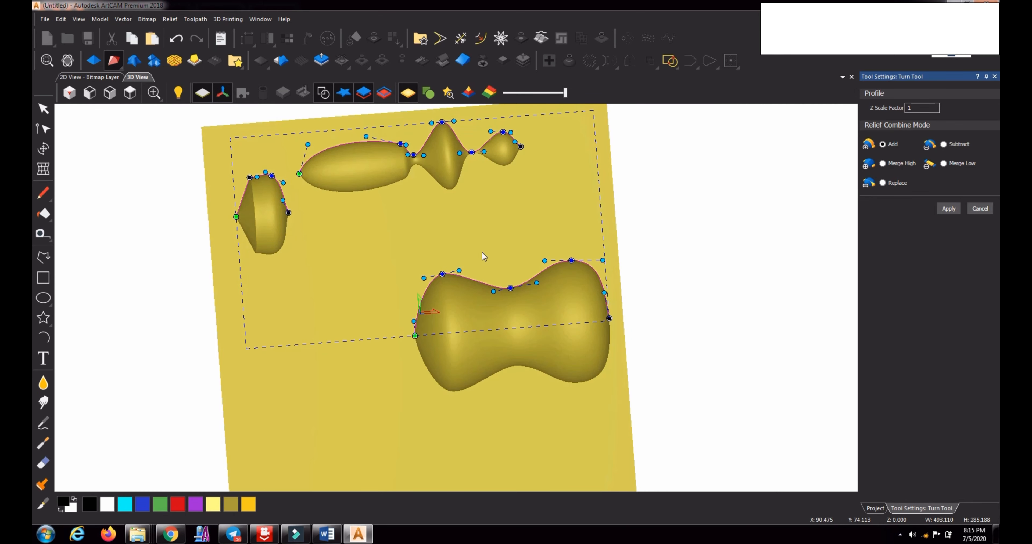
drag(484, 256, 508, 153)
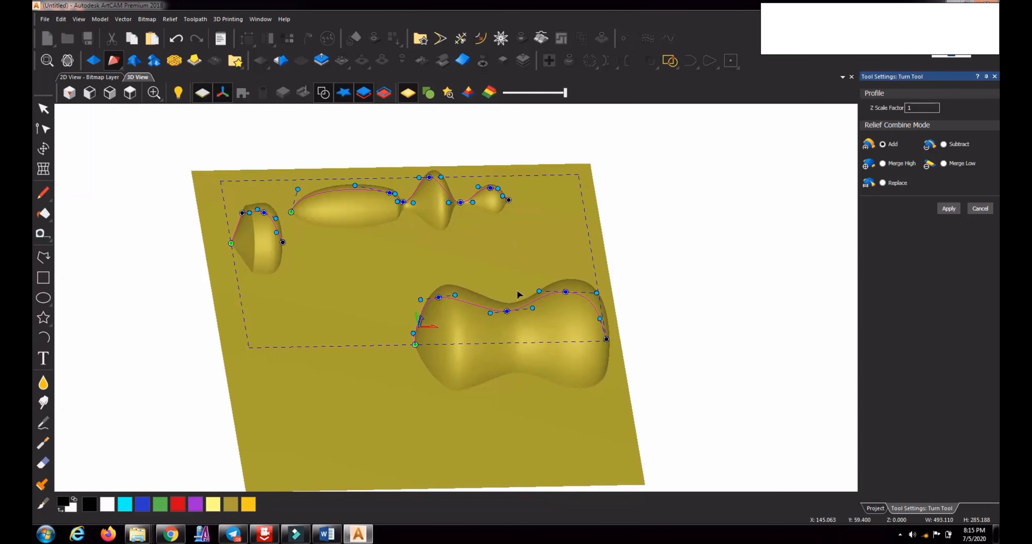
click(128, 96)
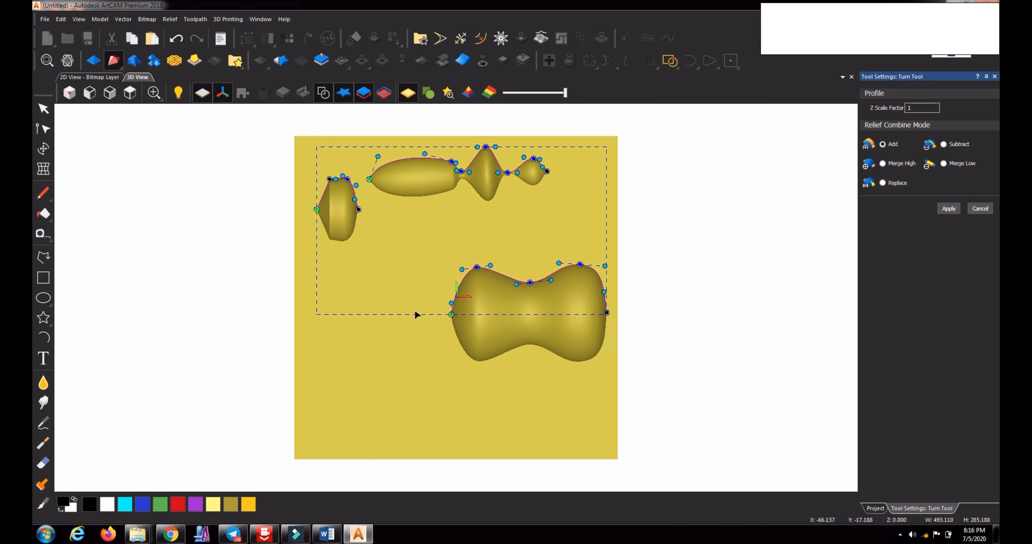
drag(435, 361, 500, 279)
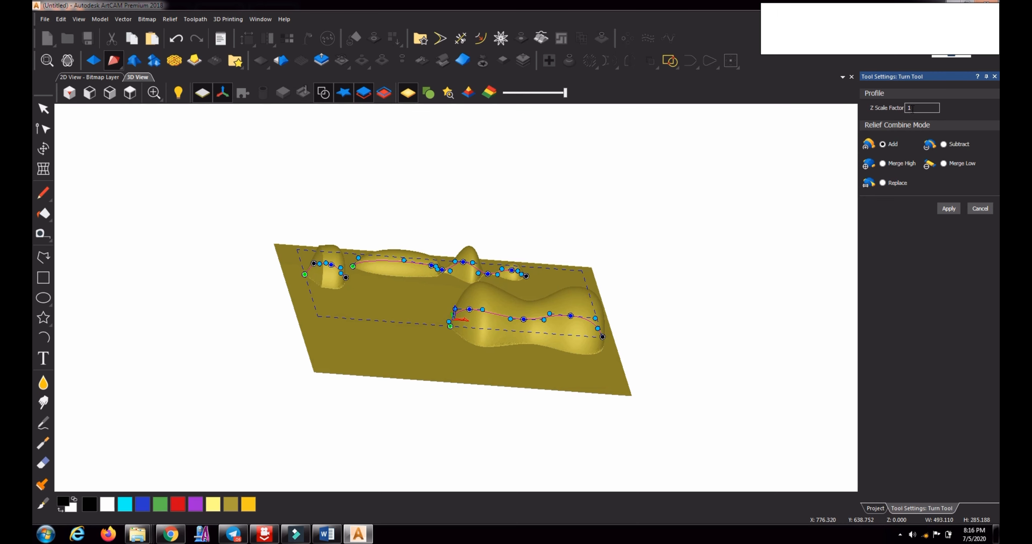
Set the turn's Z scale factor to 2.
key(BackSpace)
text(2)
key(Return)
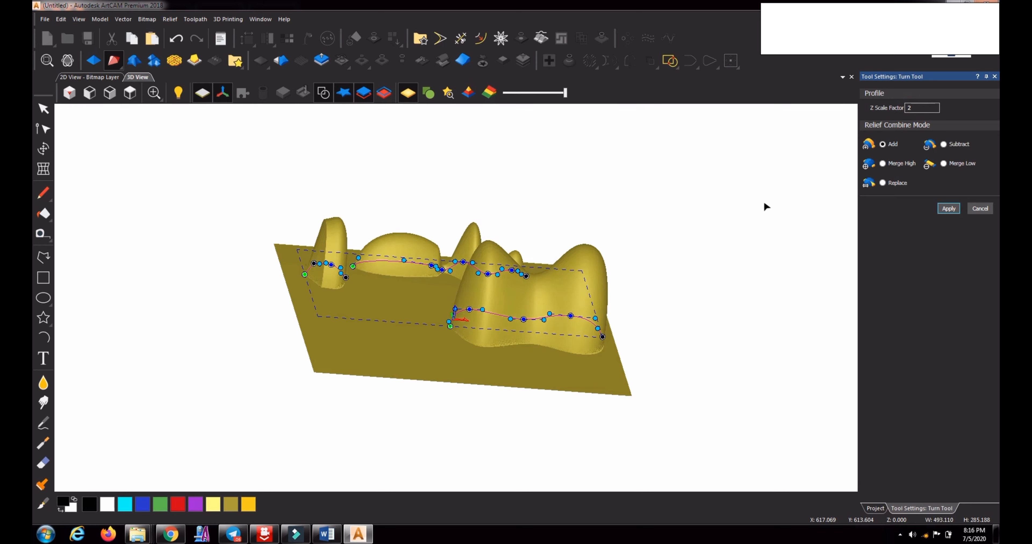
Set the turn's Z scale factor to .5 and inspect the flattened reliefs from several angles.
drag(923, 106, 881, 115)
text(.5)
key(Return)
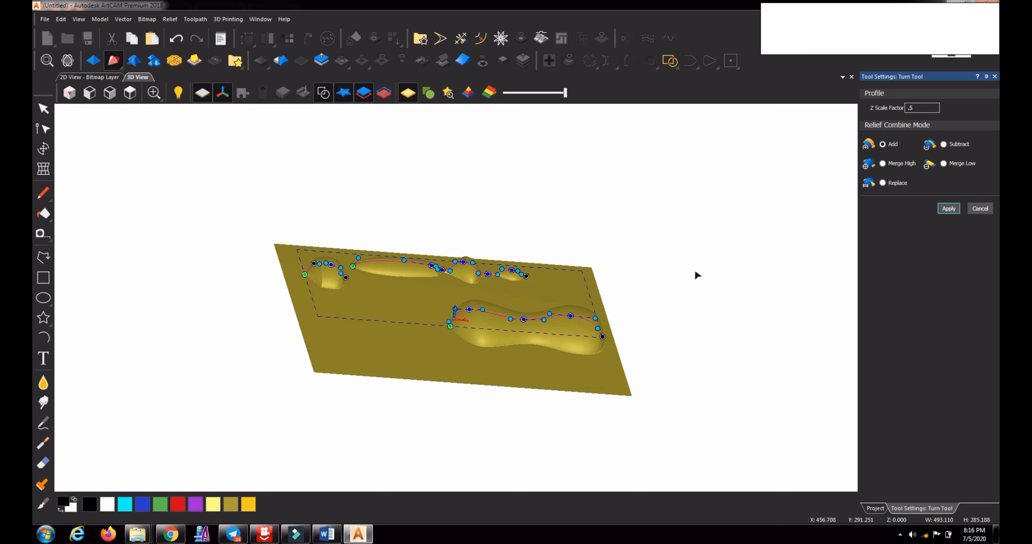
drag(636, 282, 581, 311)
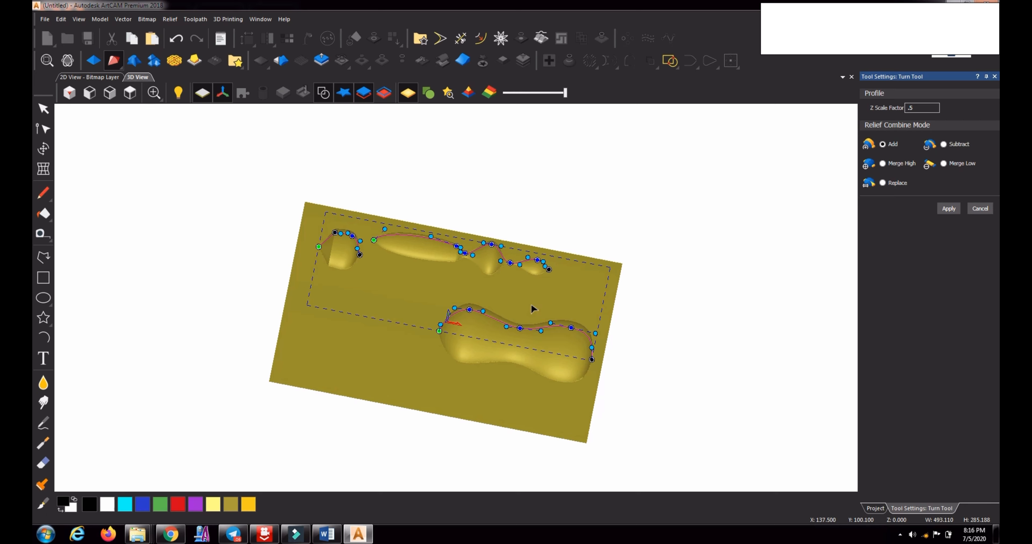
drag(532, 309, 559, 380)
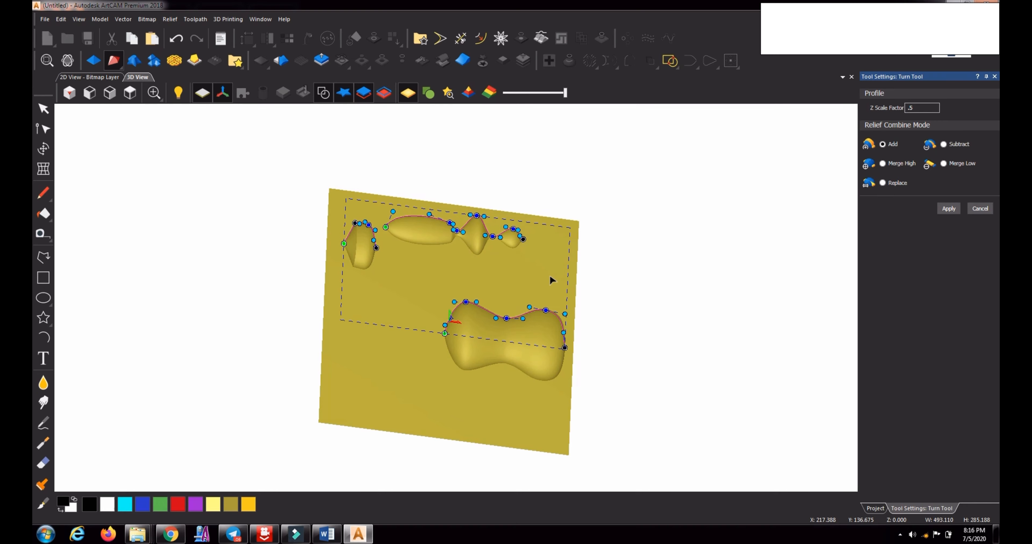
drag(549, 274, 479, 290)
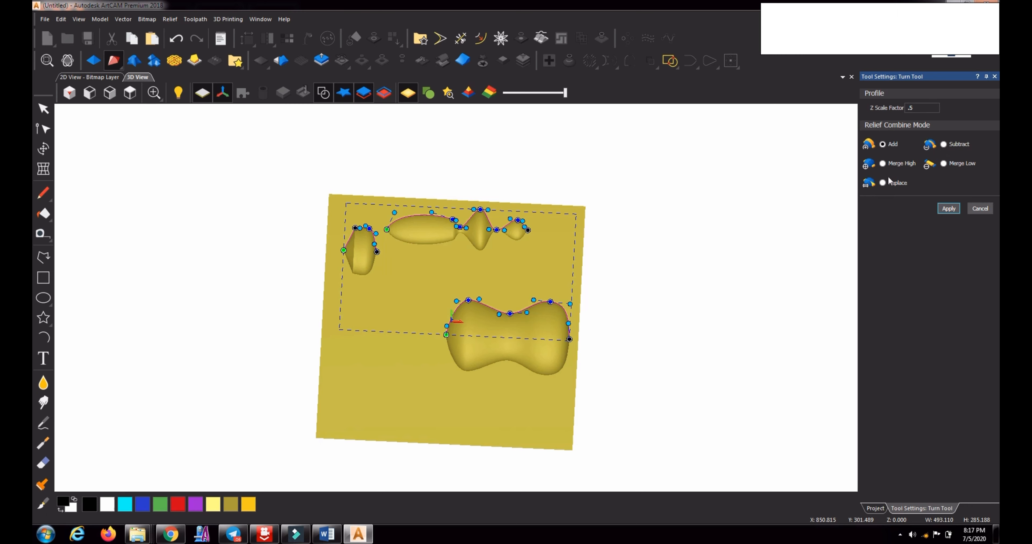
Try the Subtract relief combine mode for the turned shapes and return to Add.
click(944, 144)
mouse_move(503, 393)
mouse_down()
mouse_move(501, 273)
mouse_move(522, 278)
mouse_move(474, 354)
mouse_move(503, 380)
mouse_up()
click(884, 145)
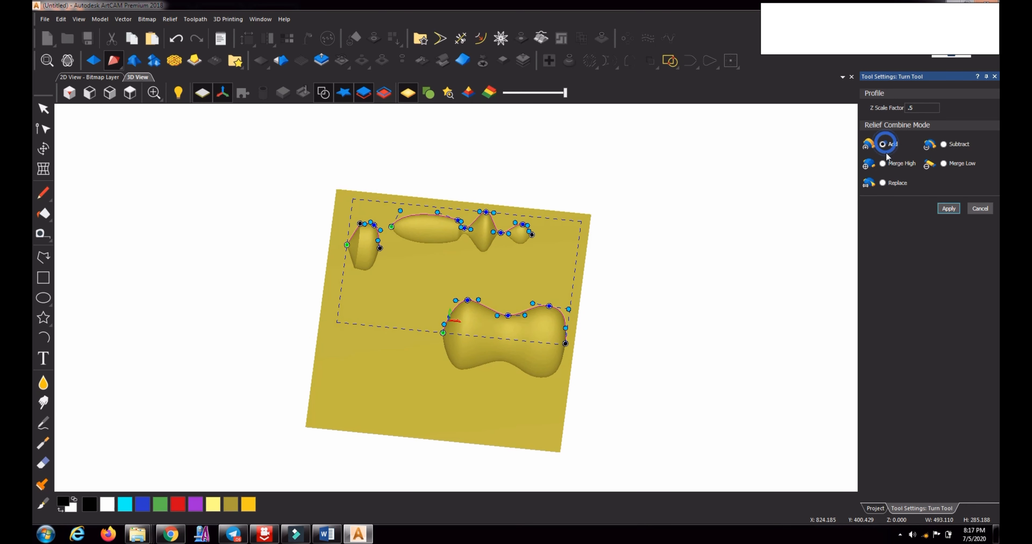